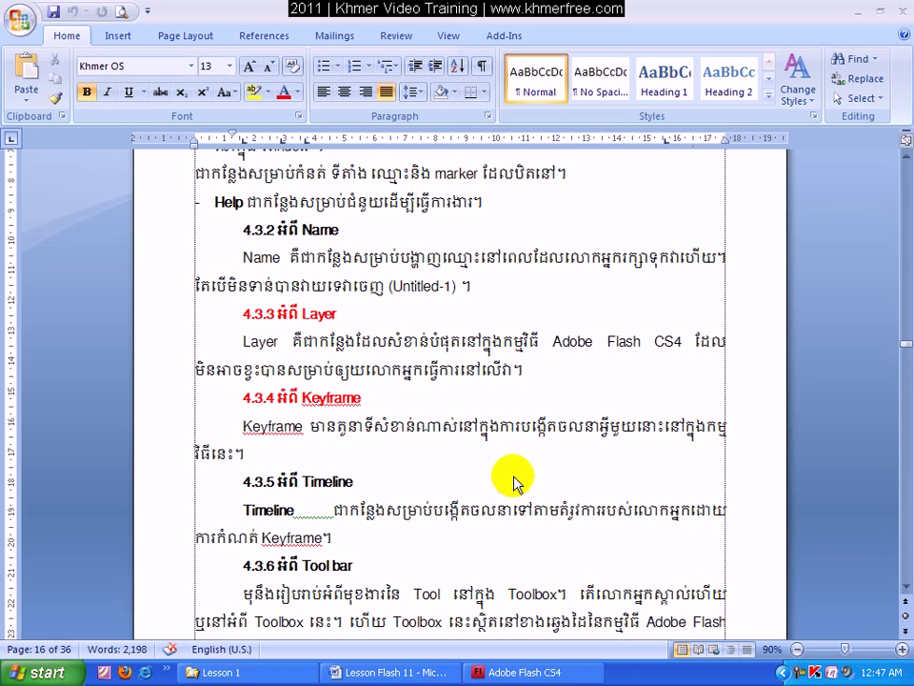
Step: Switch to Adobe Flash CS4 and create a new Flash File (ActionScript 3.0)
click(528, 676)
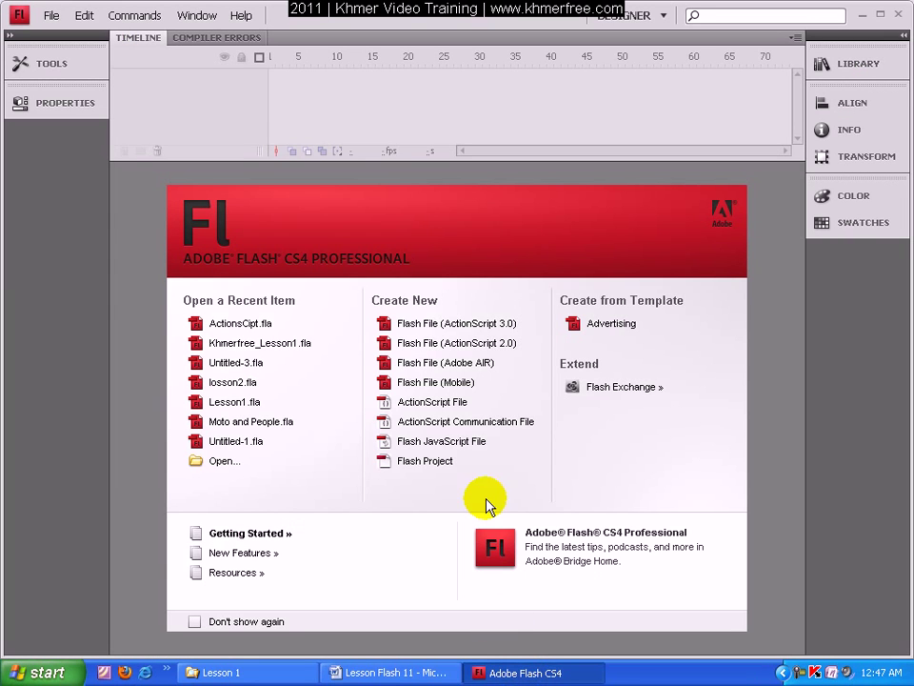
click(448, 325)
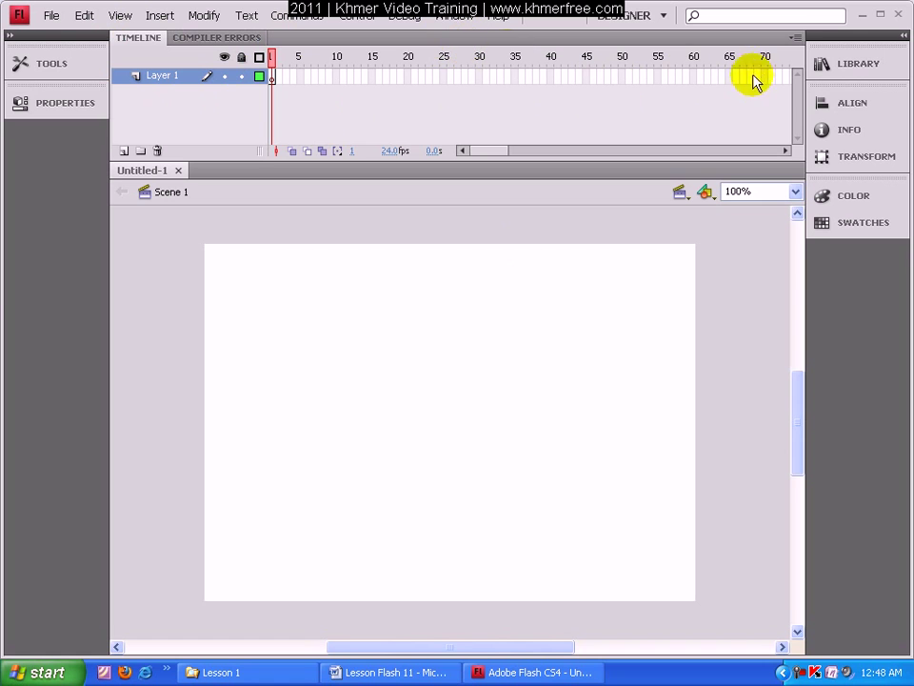
Step: Close the Timeline and show it again
click(793, 38)
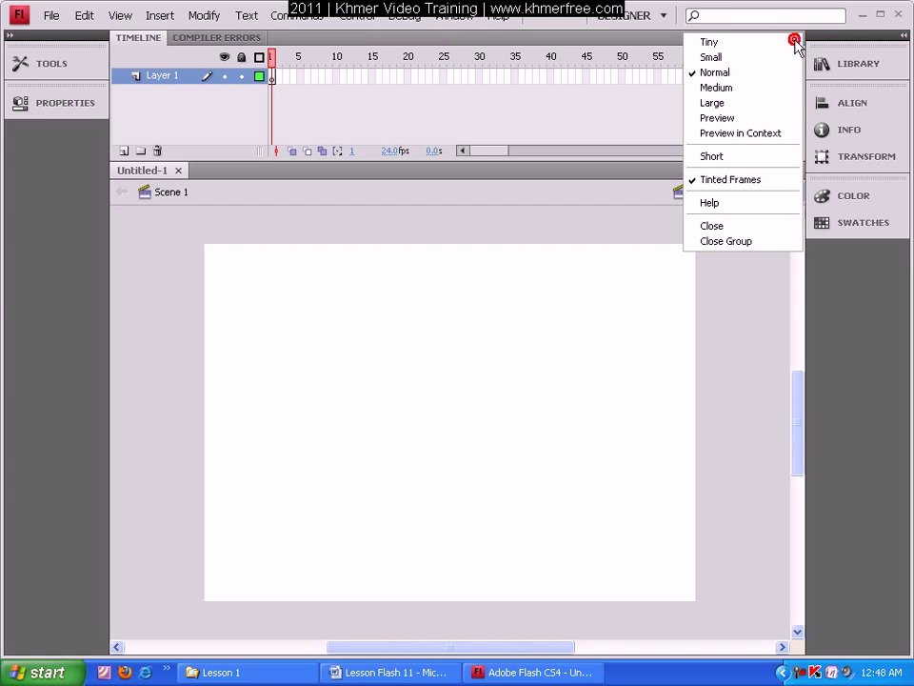
click(713, 227)
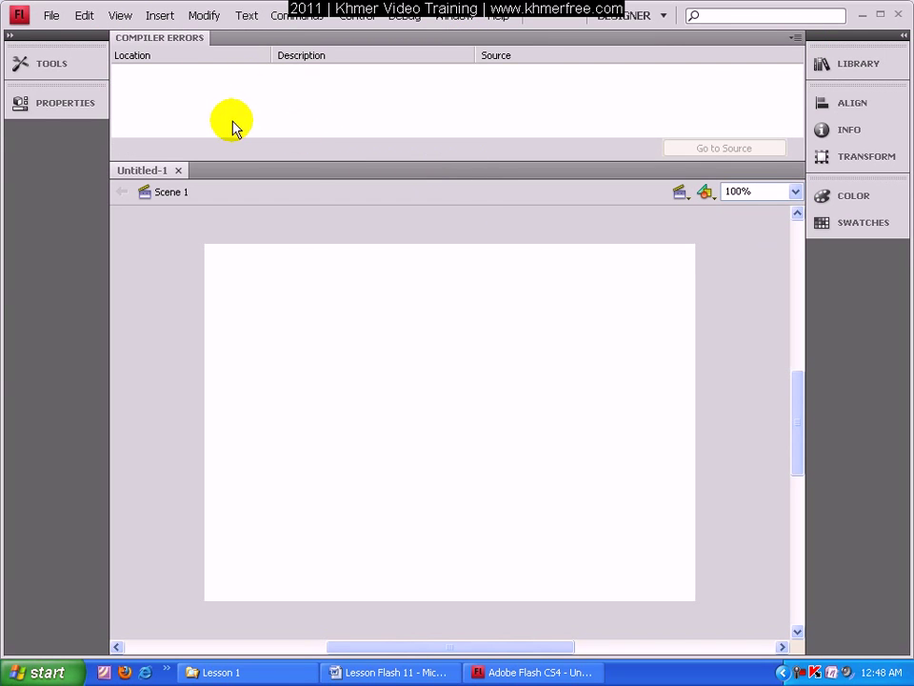
click(455, 17)
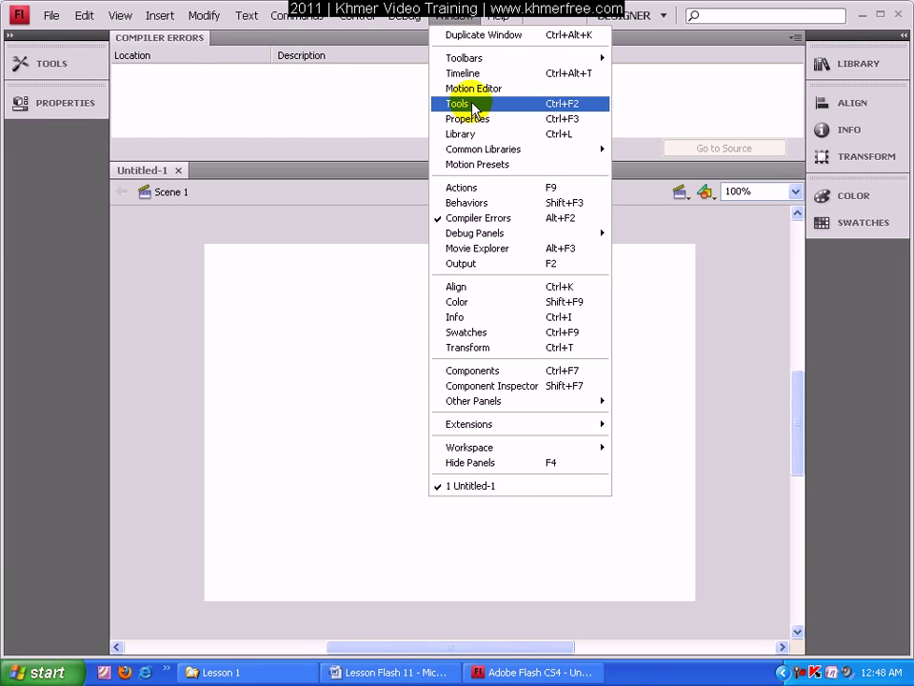
click(543, 74)
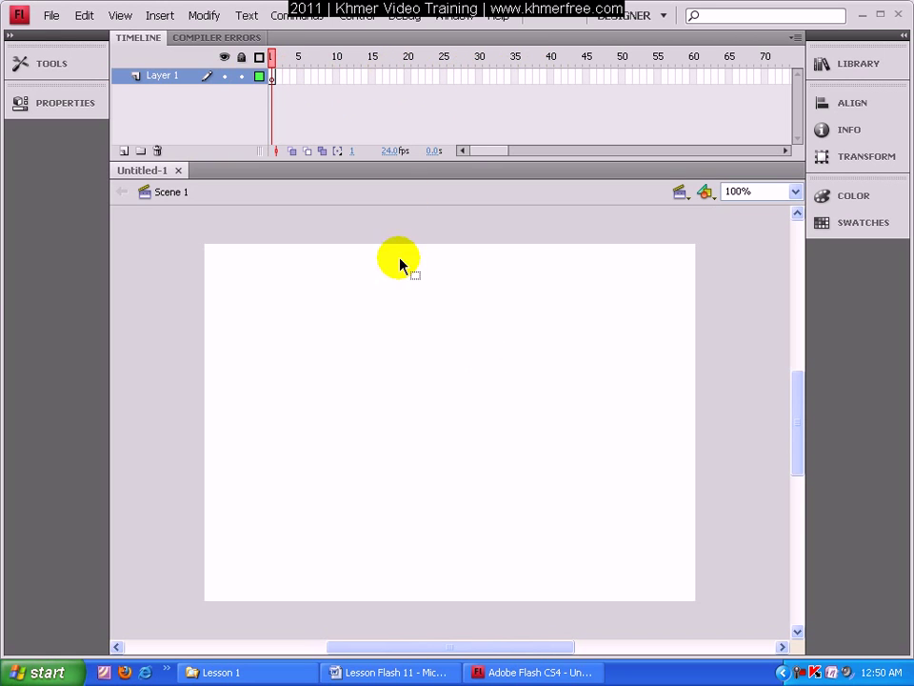
Step: Expand the collapsed Tools and Properties, and add three new layers above Layer 1
click(10, 36)
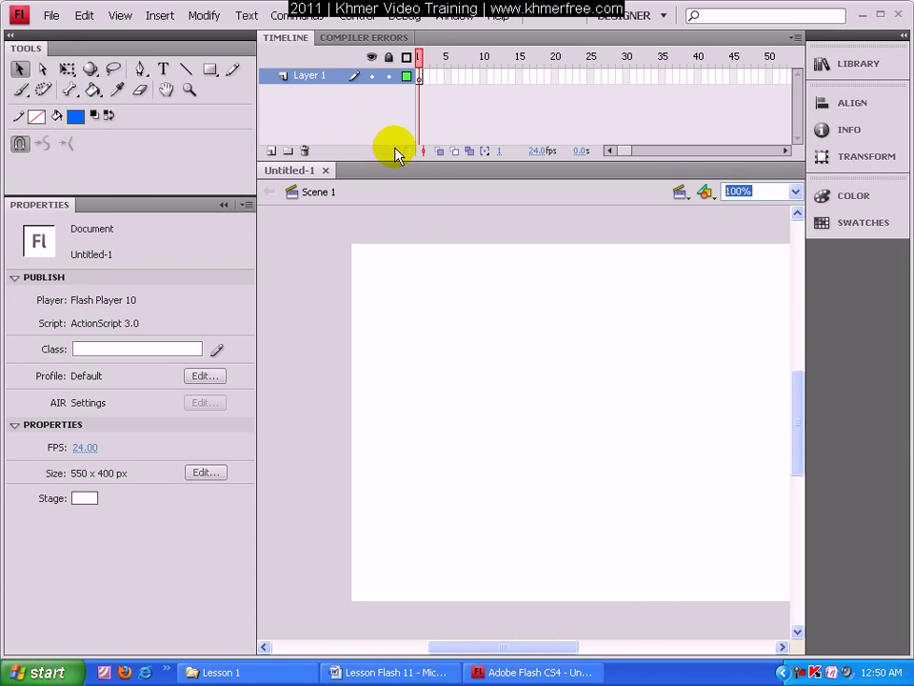
click(350, 75)
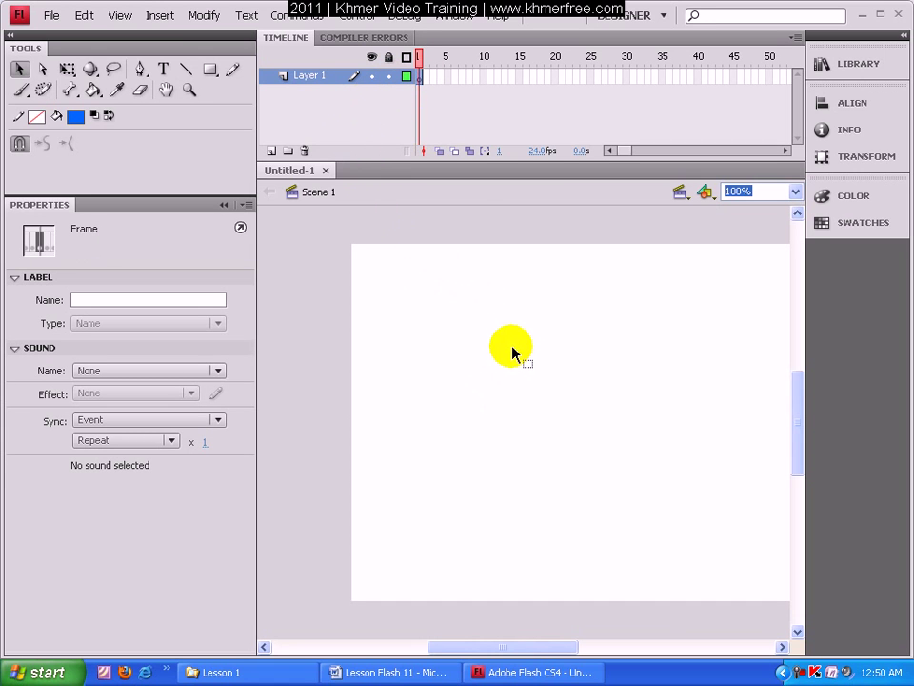
click(271, 151)
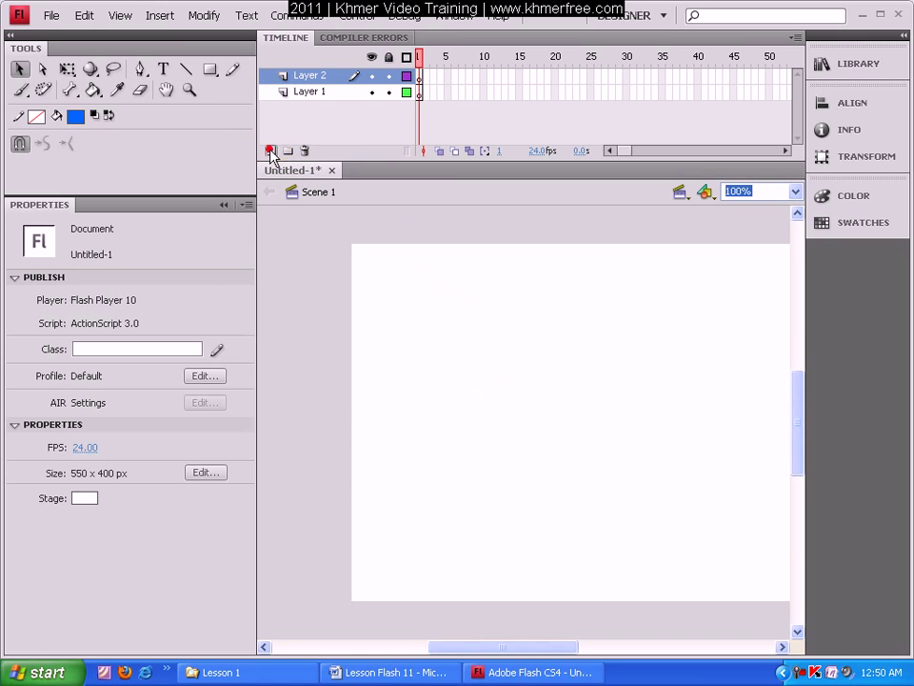
click(272, 150)
click(271, 151)
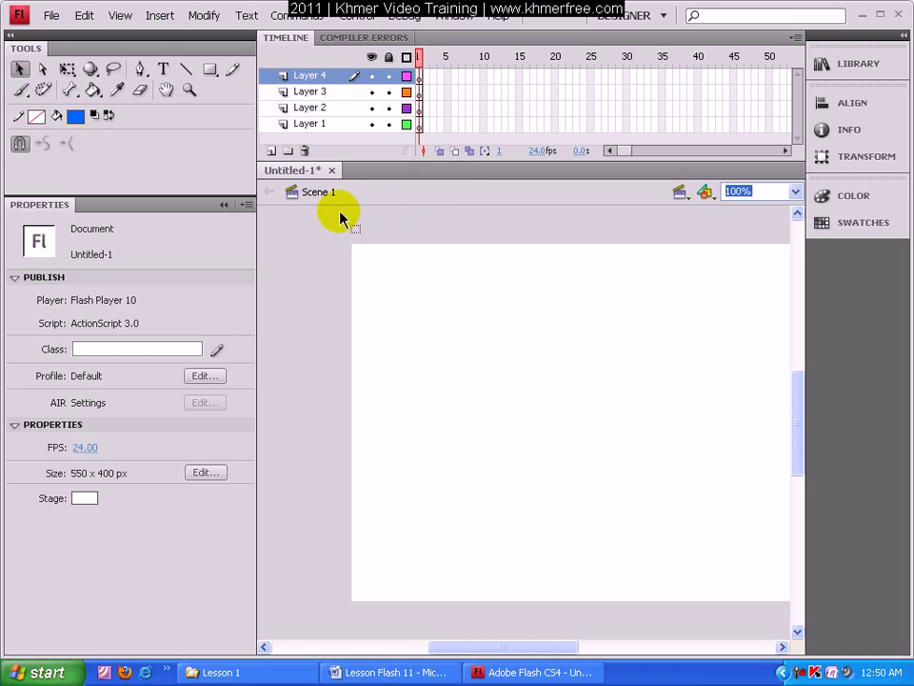
Step: Draw a blue pentagon about 233 by 240 px on Layer 1 with the PolyStar Tool and move it to about X 127, Y 93
click(329, 127)
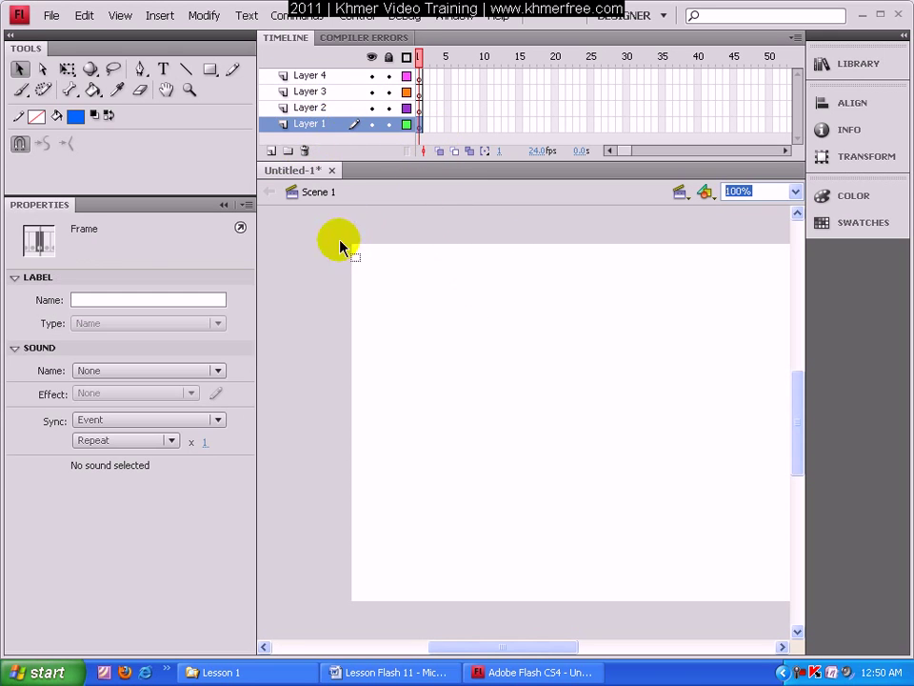
click(211, 73)
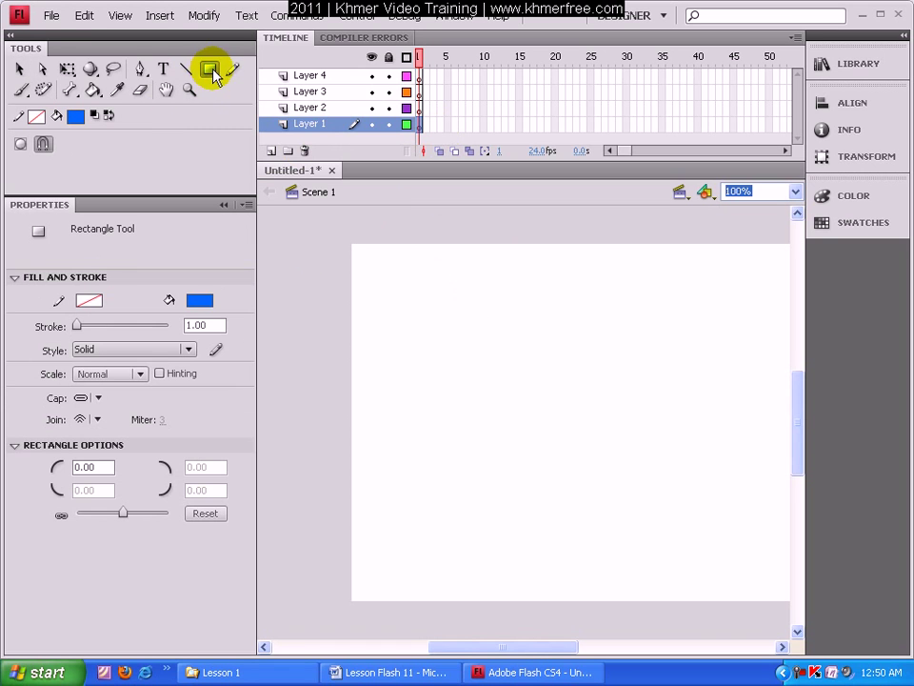
click(212, 75)
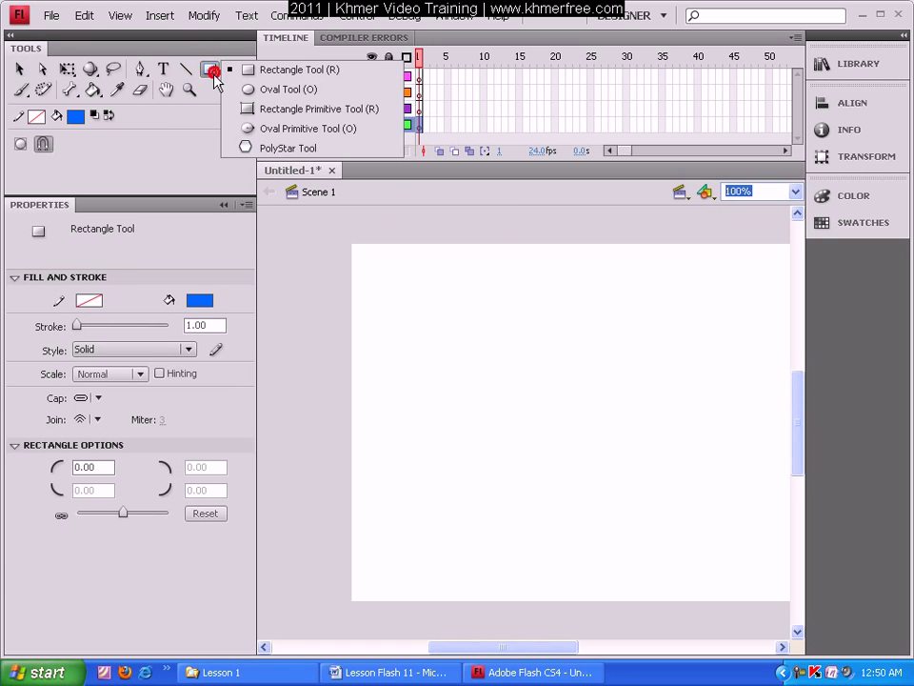
click(289, 148)
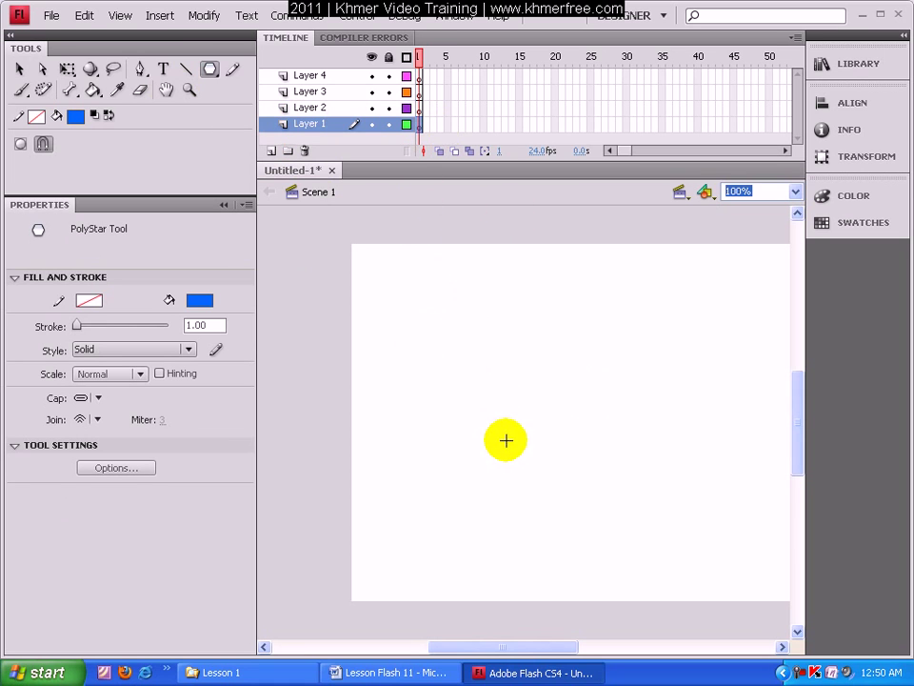
mouse_move(470, 378)
mouse_down()
mouse_move(534, 429)
mouse_move(516, 414)
mouse_up()
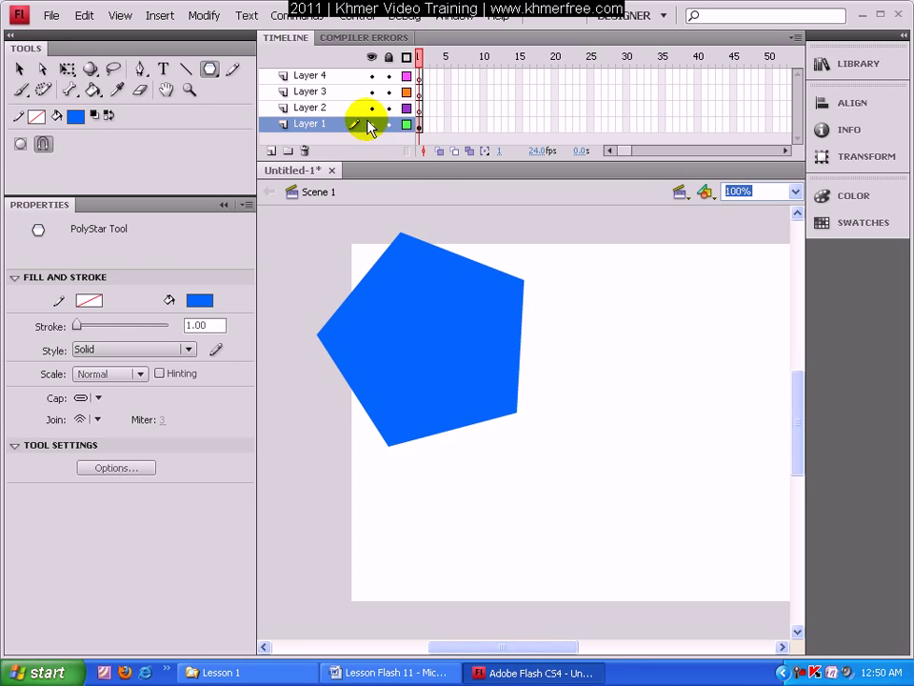
click(20, 68)
drag(457, 350, 581, 419)
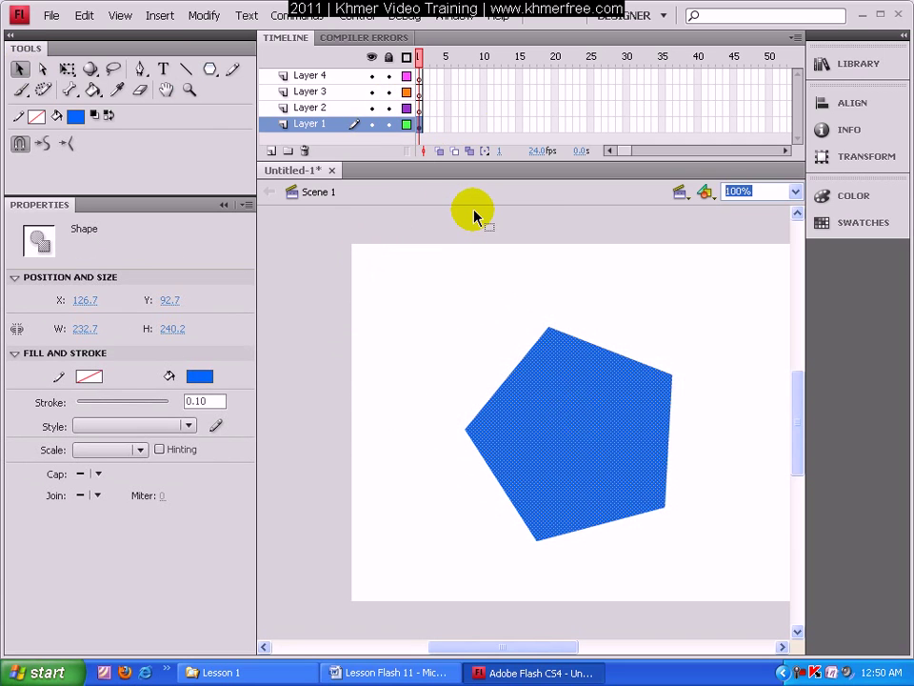
Step: Draw a blue circle on Layer 2 with the Oval Tool, above and to the left of the pentagon
click(343, 107)
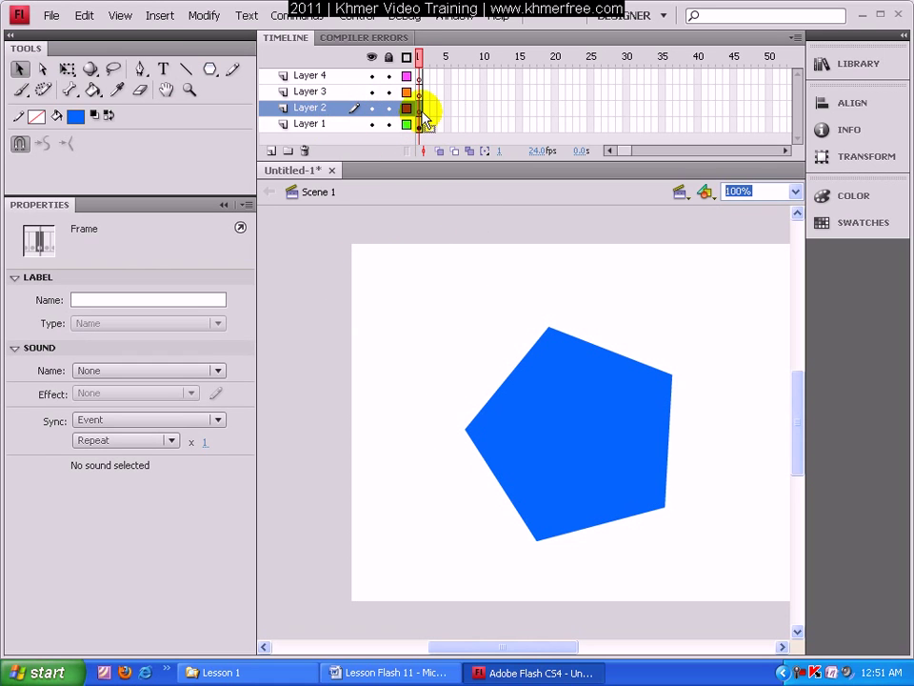
click(210, 71)
click(211, 72)
click(302, 91)
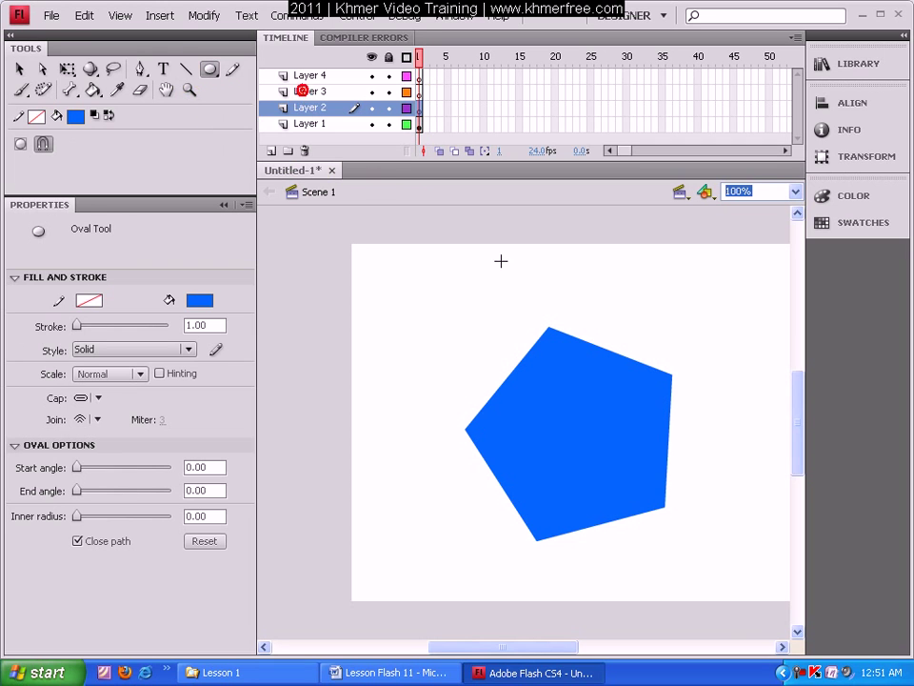
drag(458, 282, 516, 345)
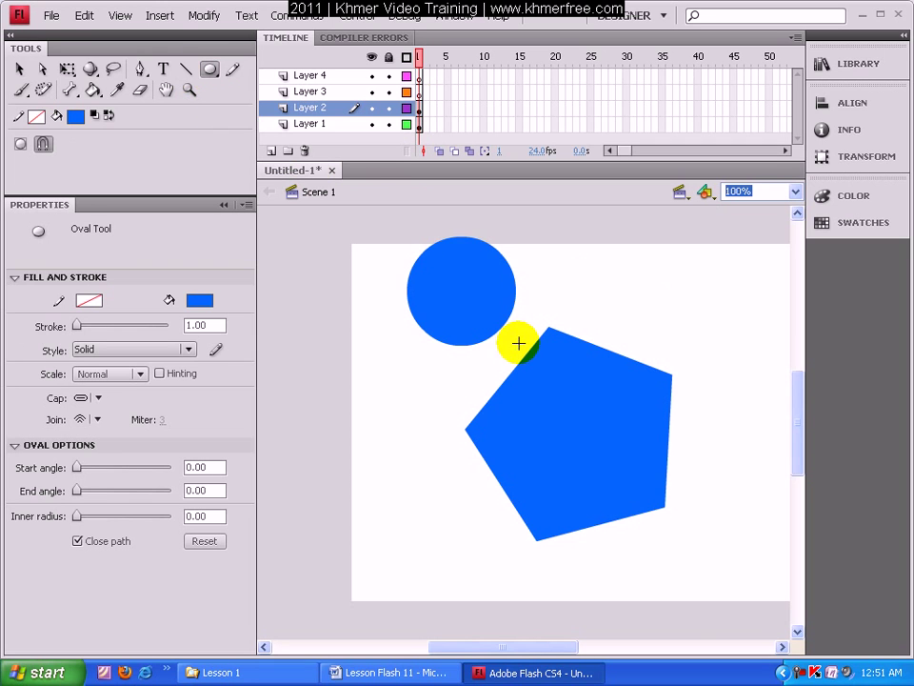
Step: Draw a blue rectangle about 124 by 97 px on Layer 1 in the stage's lower-left corner
click(420, 125)
click(209, 72)
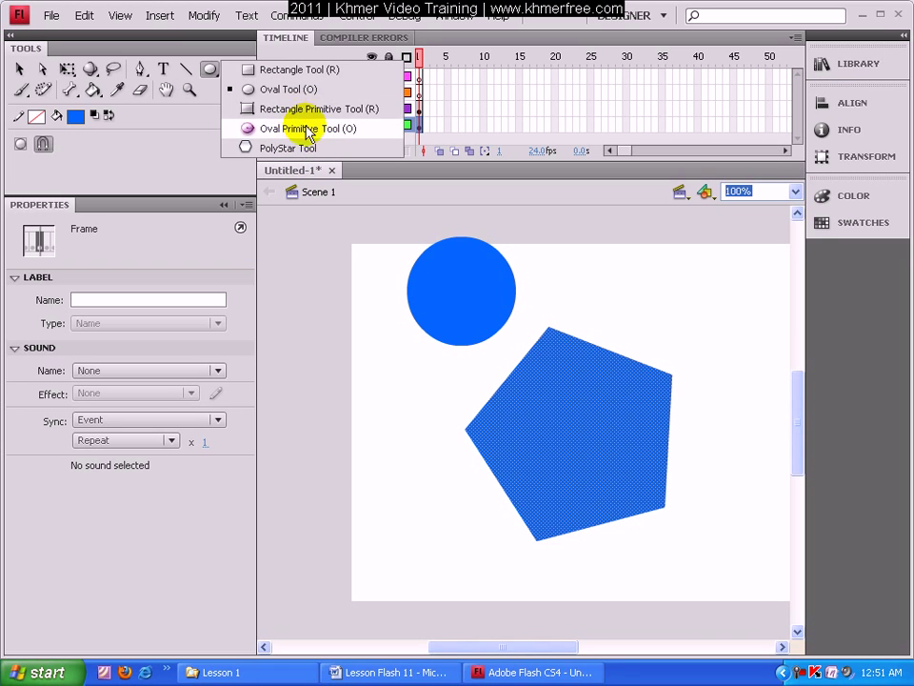
click(285, 75)
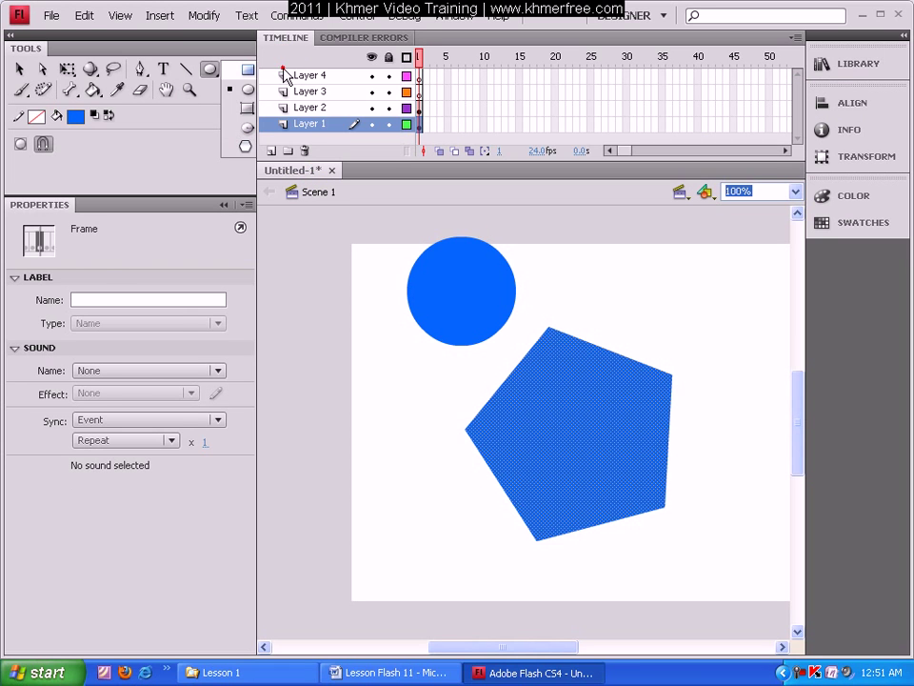
drag(801, 419, 808, 463)
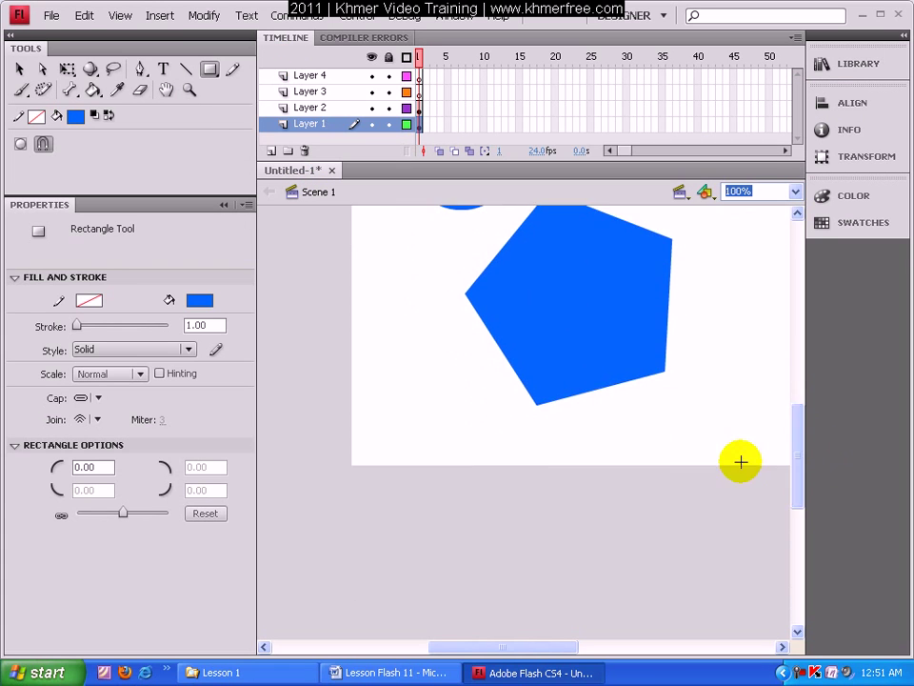
drag(353, 377, 463, 462)
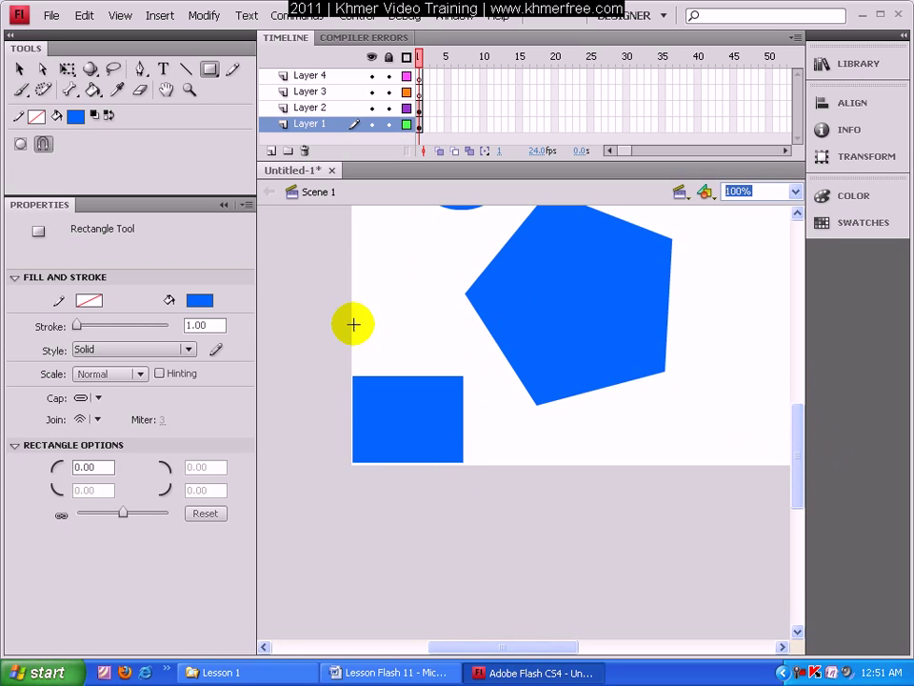
Step: Move the rectangle to about X 54, Y 246 and the pentagon to about X 240, Y 131 so they sit apart
click(19, 68)
drag(609, 302, 696, 312)
drag(411, 426, 454, 369)
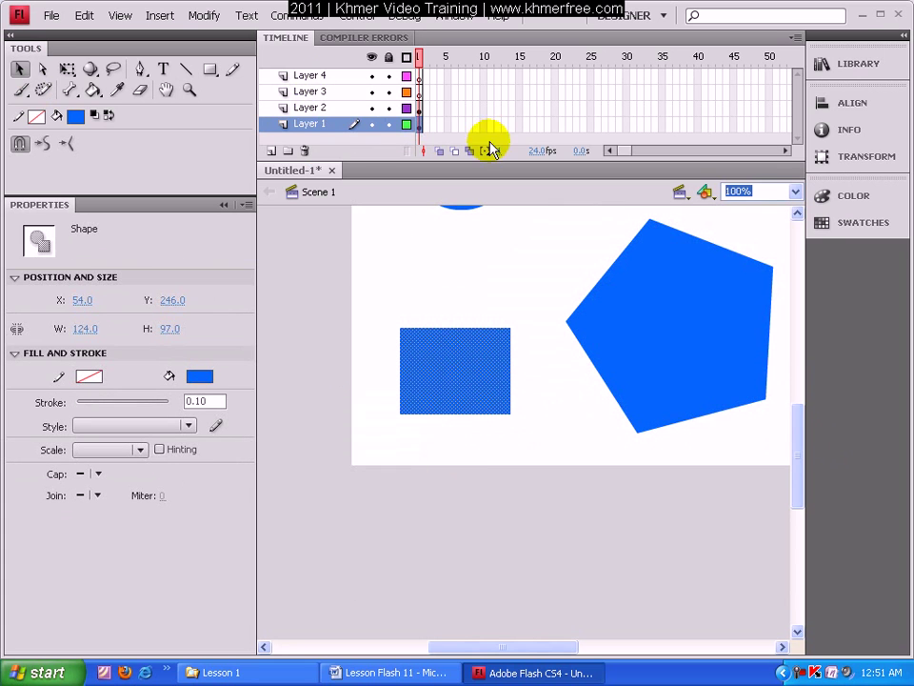
drag(670, 388, 651, 334)
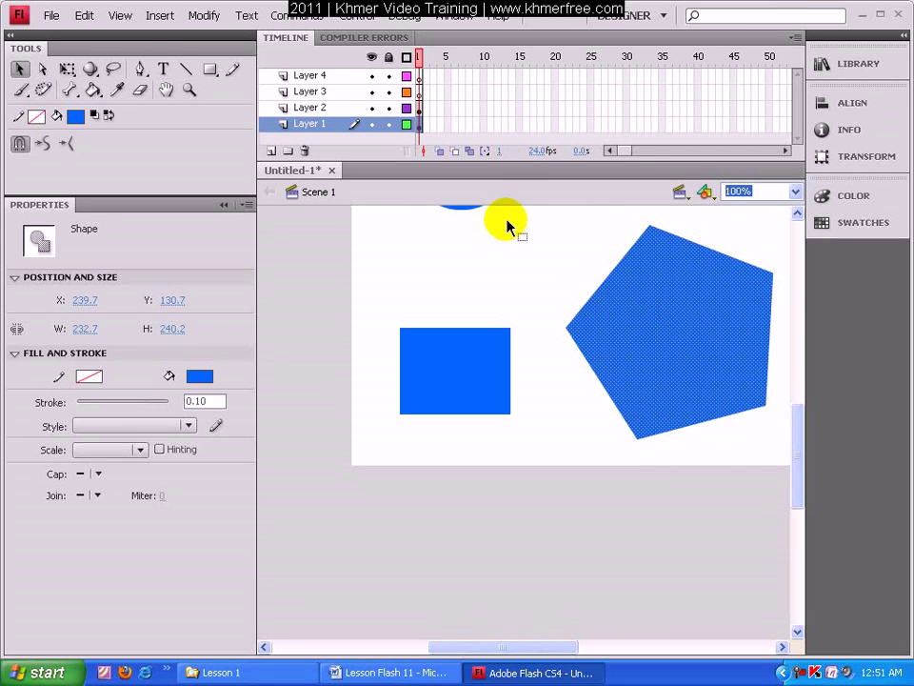
Step: Insert a keyframe at frame 15 of Layer 1 and create a classic tween between frames 1 and 15
click(520, 127)
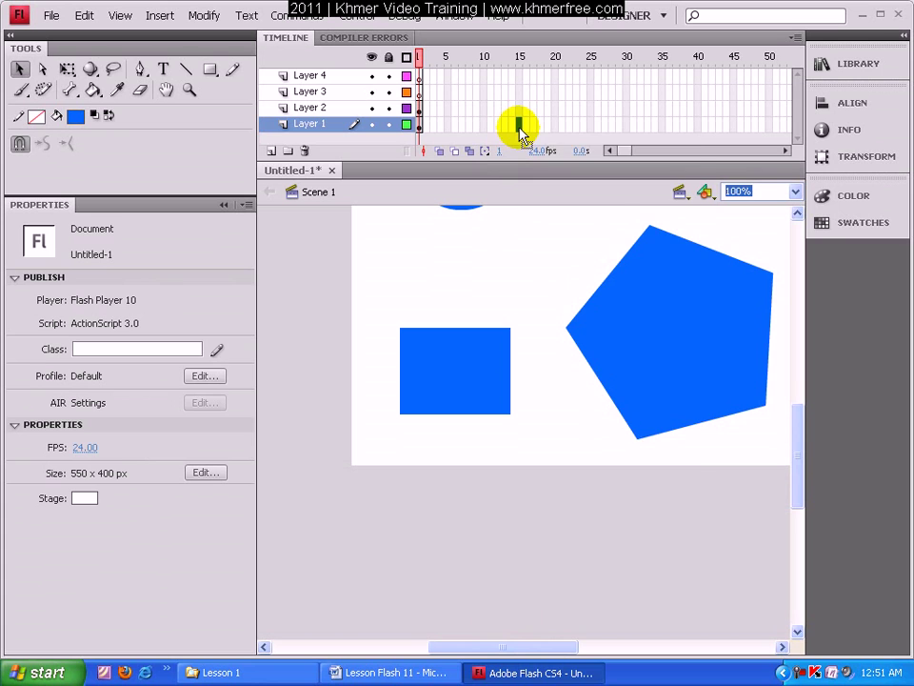
right_click(520, 126)
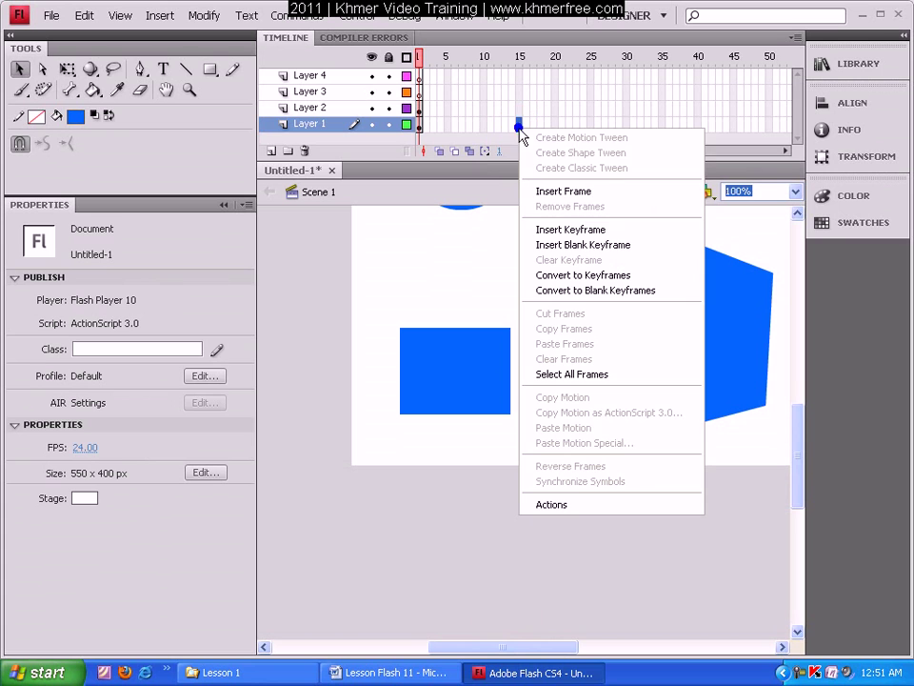
click(569, 230)
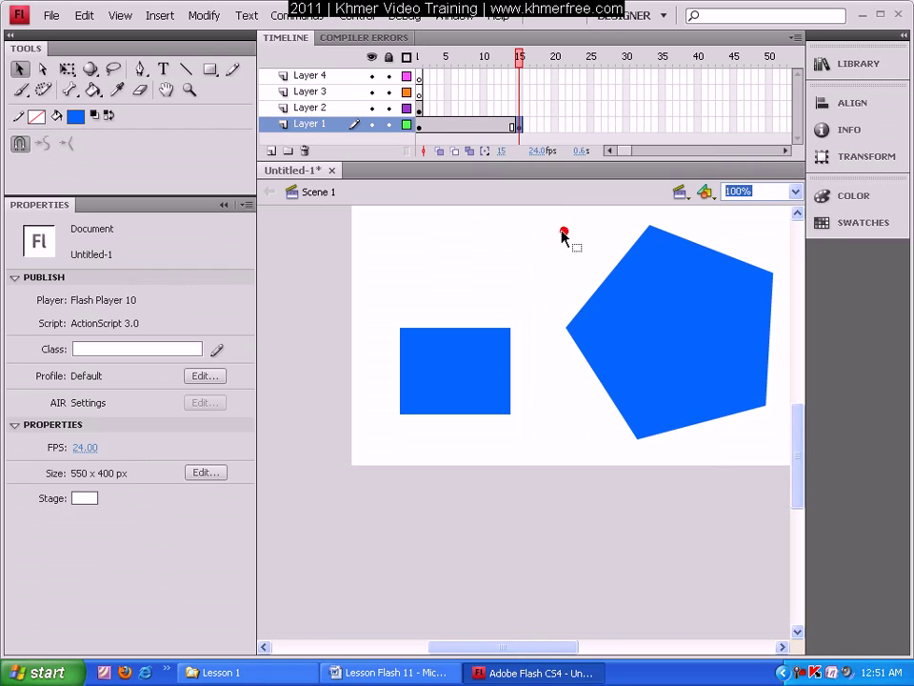
right_click(470, 126)
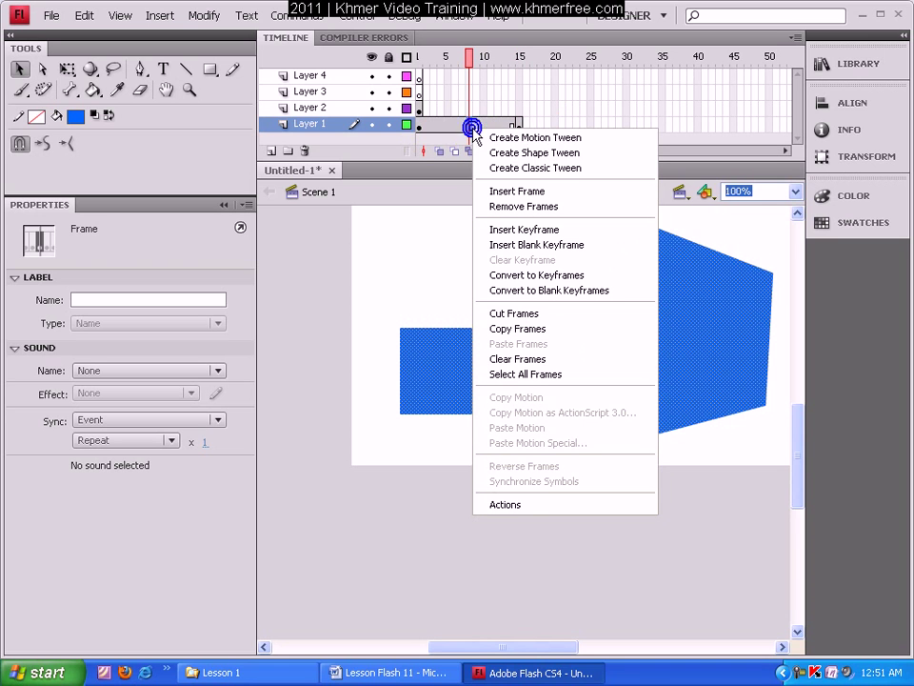
click(531, 170)
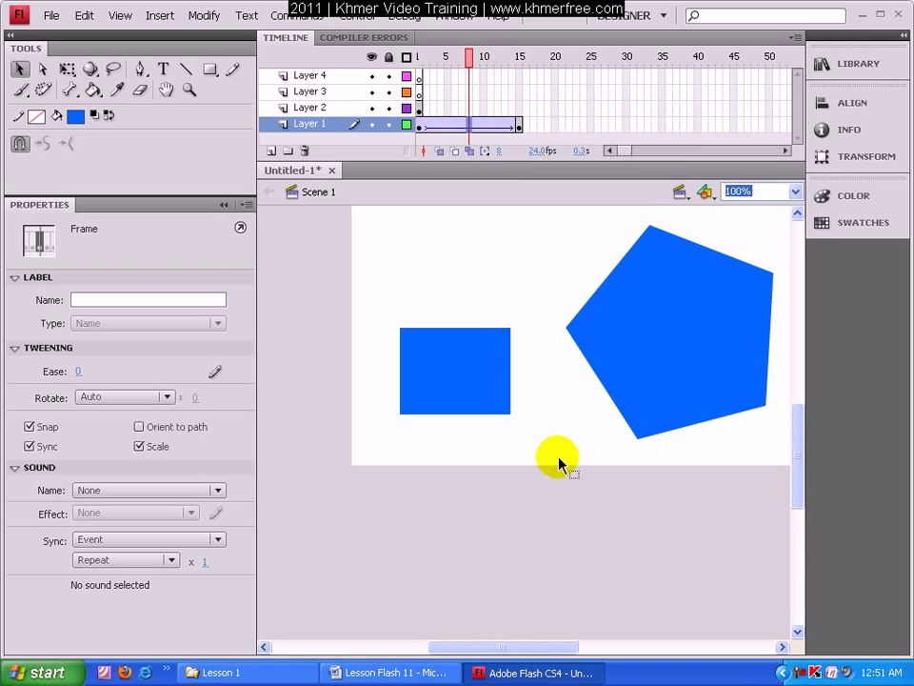
Step: Move the tweened rectangle and pentagon graphic at frame 15 of Layer 1 to about X 378, Y 206
click(422, 127)
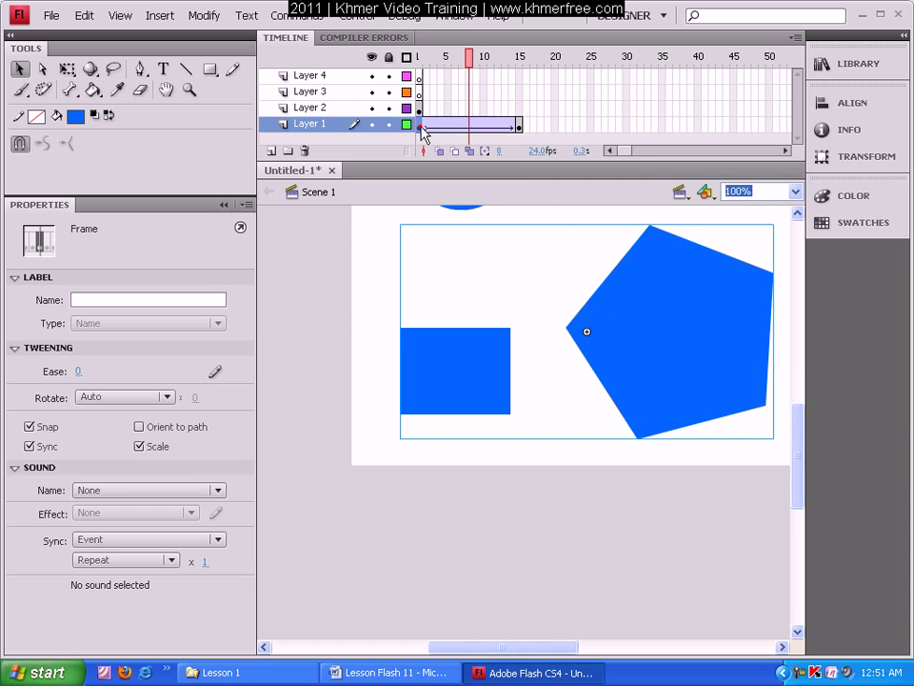
click(515, 127)
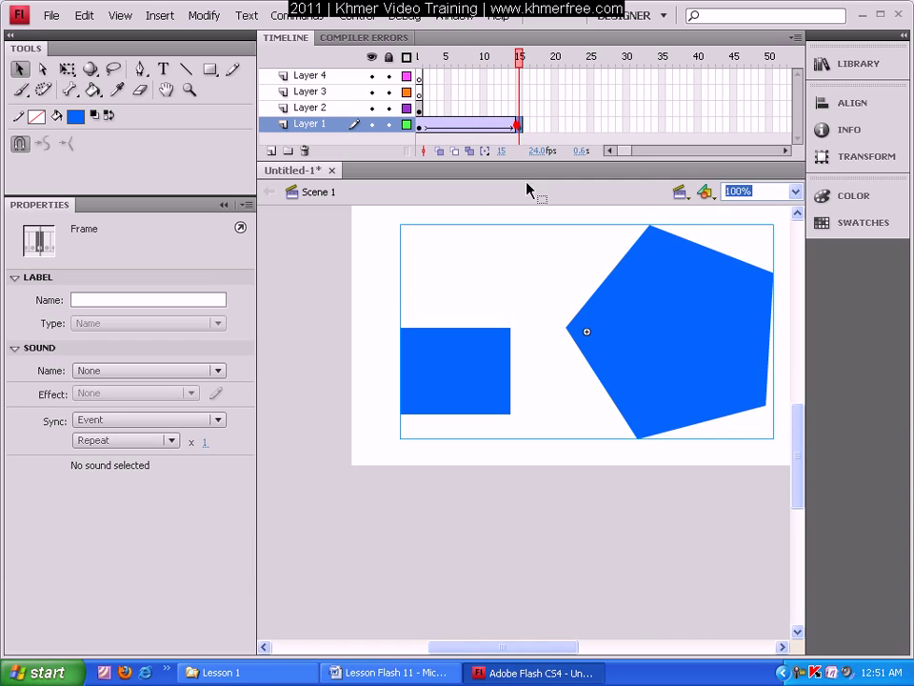
click(798, 425)
drag(649, 500, 598, 480)
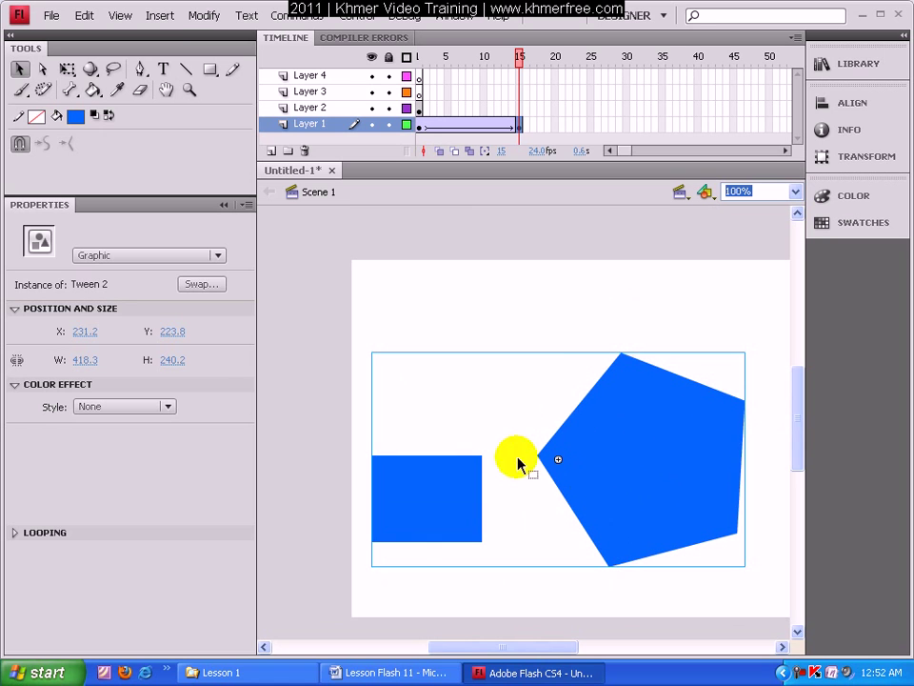
click(534, 316)
drag(656, 471, 667, 494)
click(499, 312)
drag(441, 535, 468, 490)
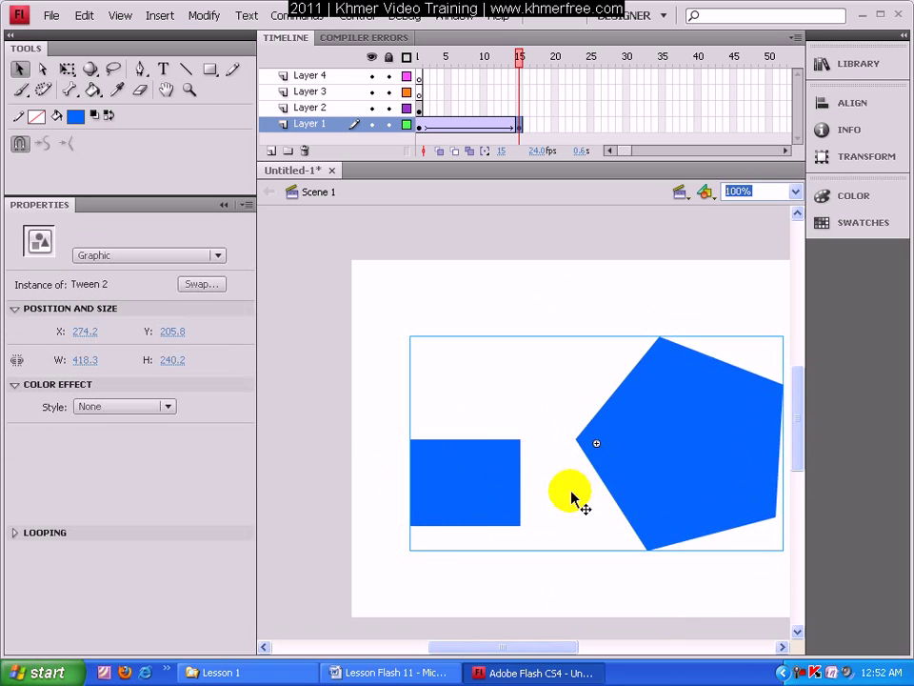
drag(677, 357, 765, 418)
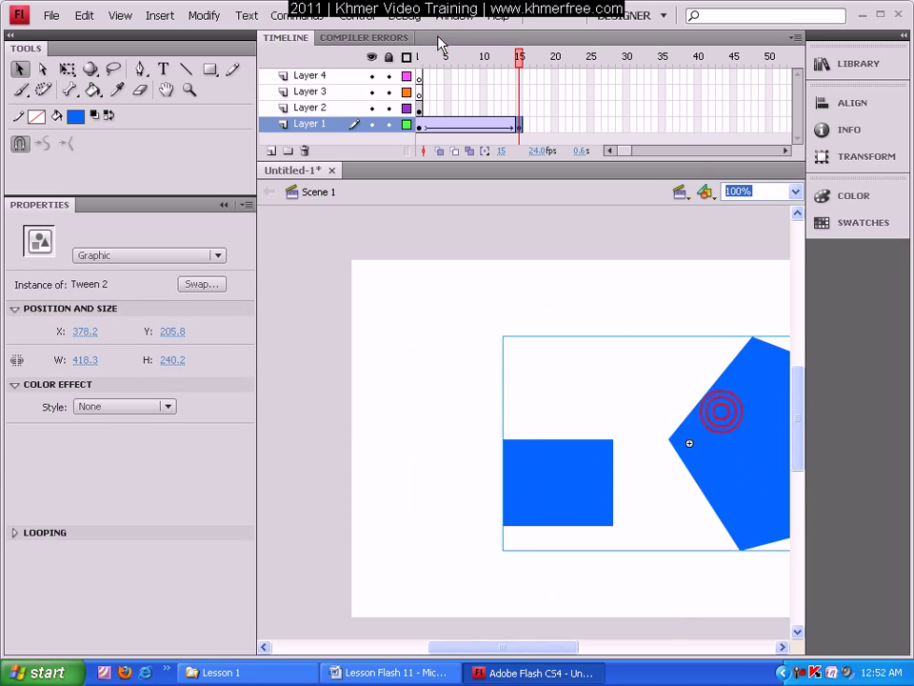
Step: Go back to frame 1 and check the start position of the tweened rectangle and pentagon graphic on Layer 1
click(420, 57)
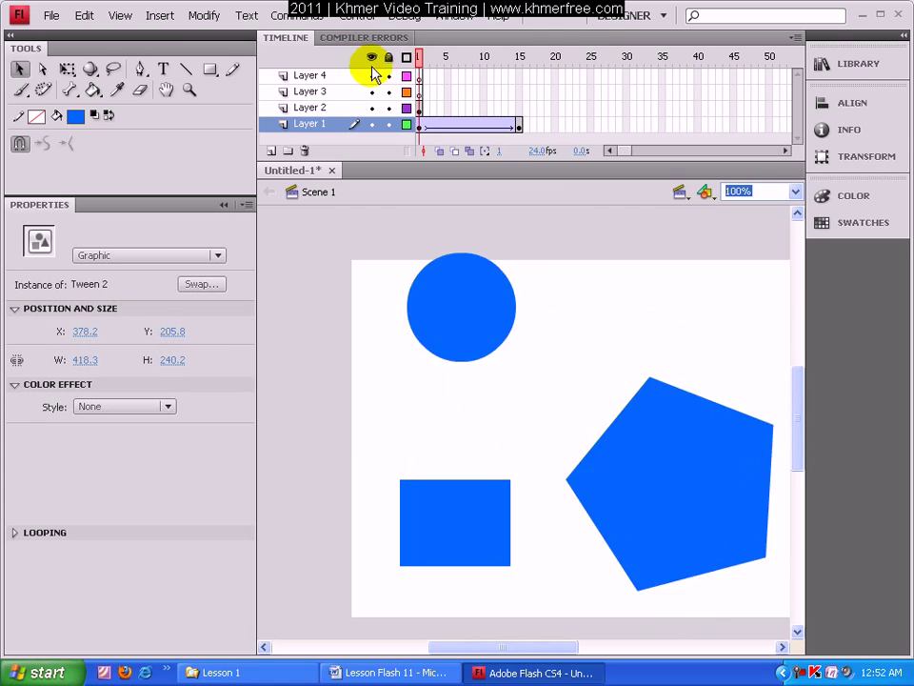
mouse_move(420, 59)
mouse_down()
mouse_move(514, 71)
mouse_move(418, 72)
mouse_up()
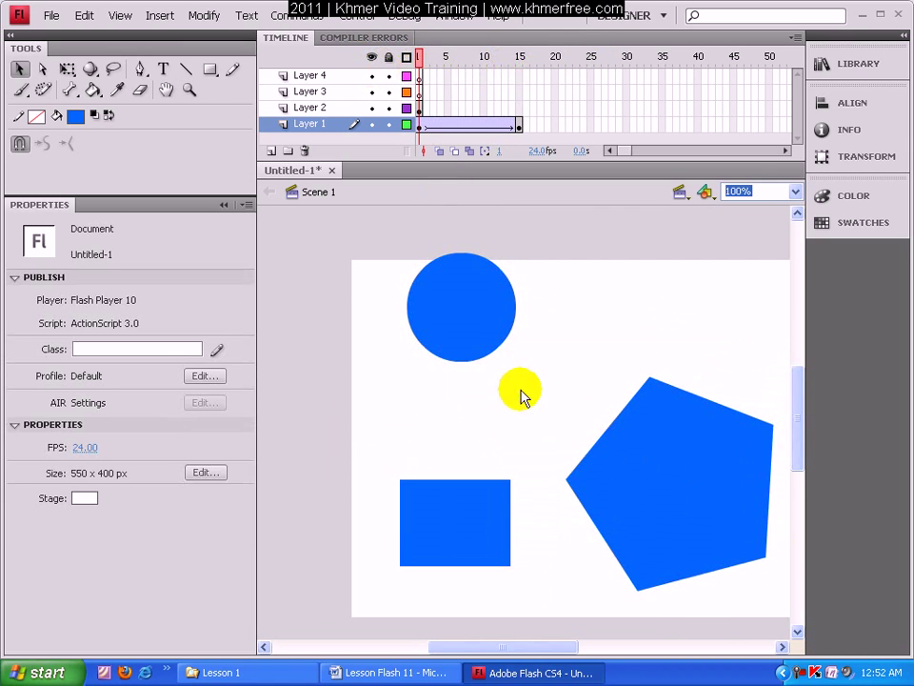
click(767, 526)
click(639, 326)
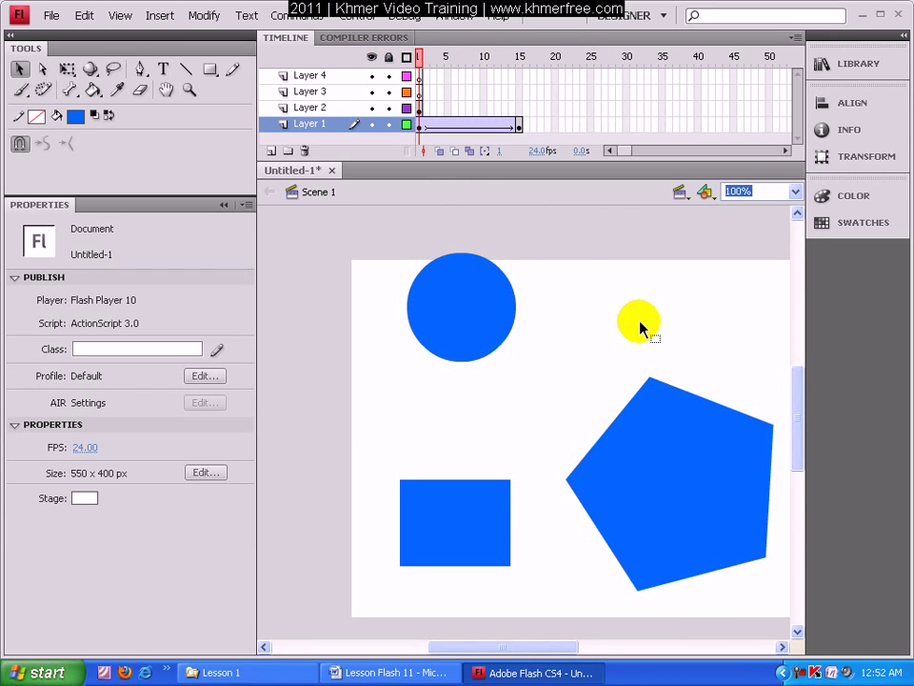
click(421, 124)
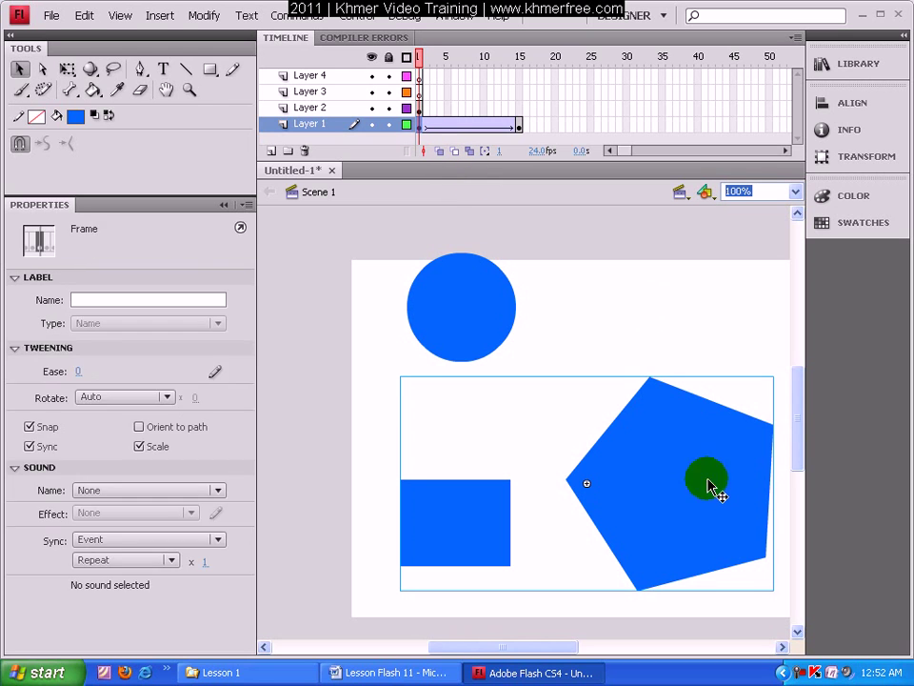
click(706, 474)
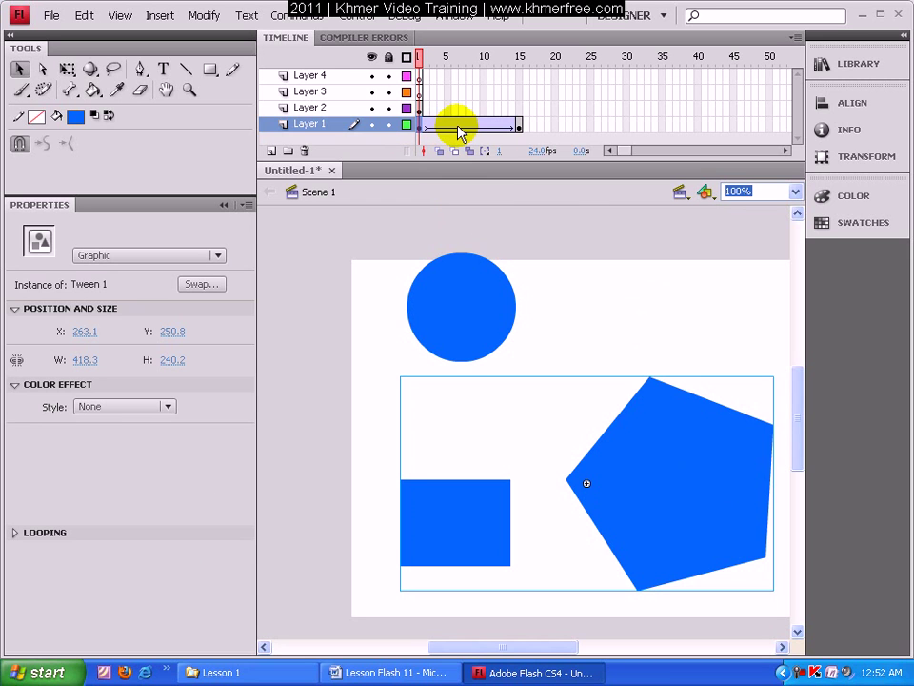
Step: Move the tweened graphic on Layer 1 up at frame 1 so its rectangle partly overlaps the circle
click(349, 108)
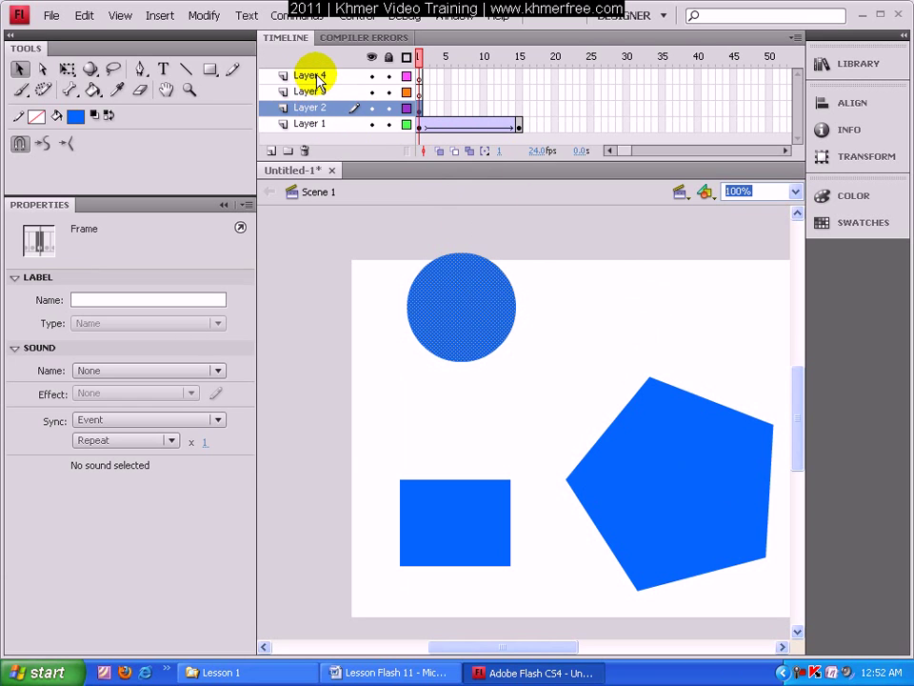
click(303, 124)
drag(472, 540, 538, 340)
click(460, 279)
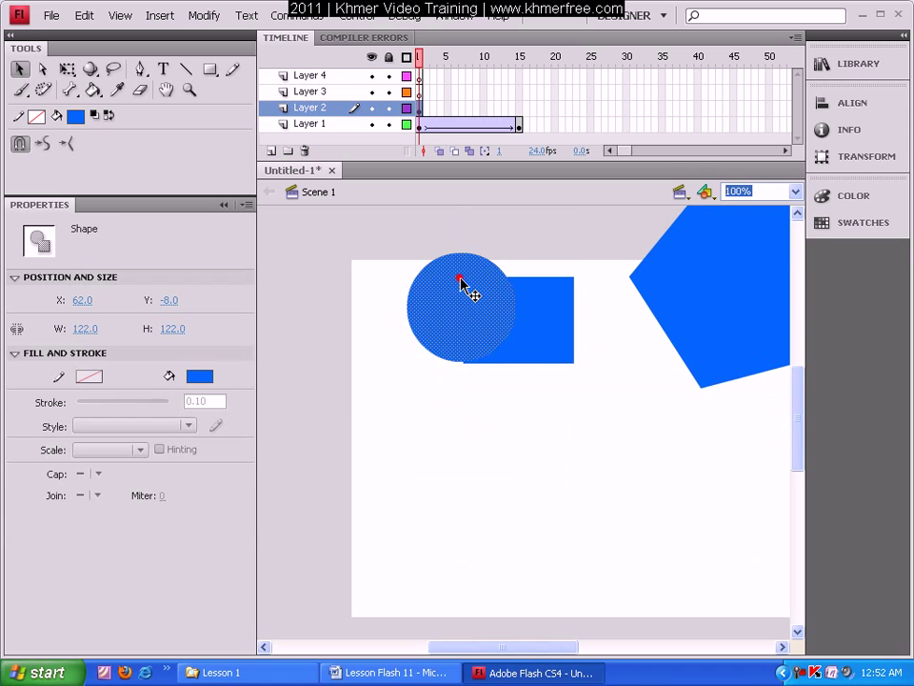
mouse_move(704, 283)
mouse_down()
mouse_move(686, 364)
mouse_move(698, 272)
mouse_move(716, 286)
mouse_up()
Step: Reorder the layers so that Layer 2 with the circle lies below Layer 1
click(308, 124)
click(312, 109)
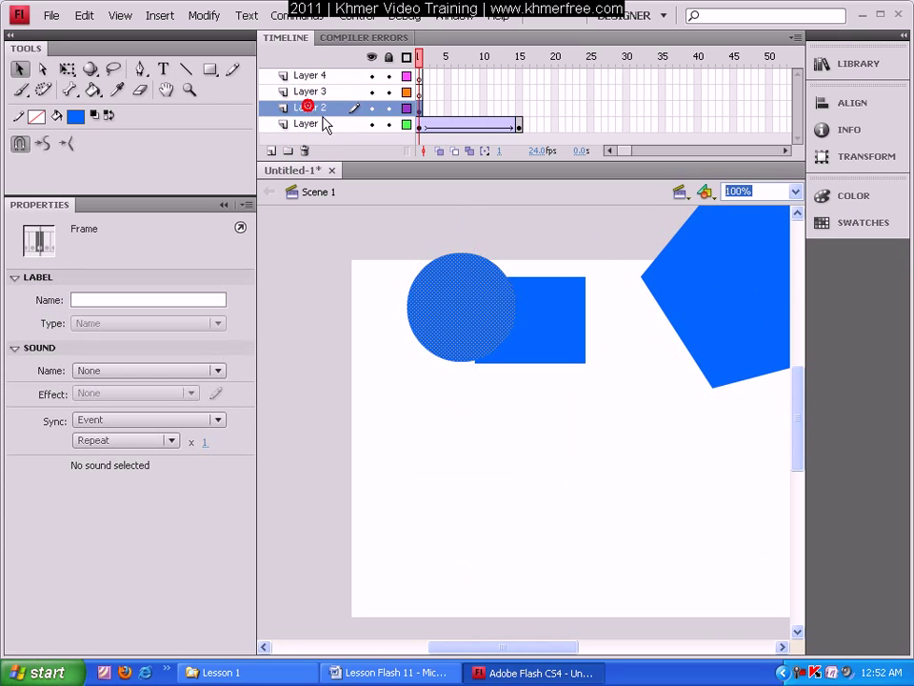
drag(316, 143, 328, 147)
click(477, 482)
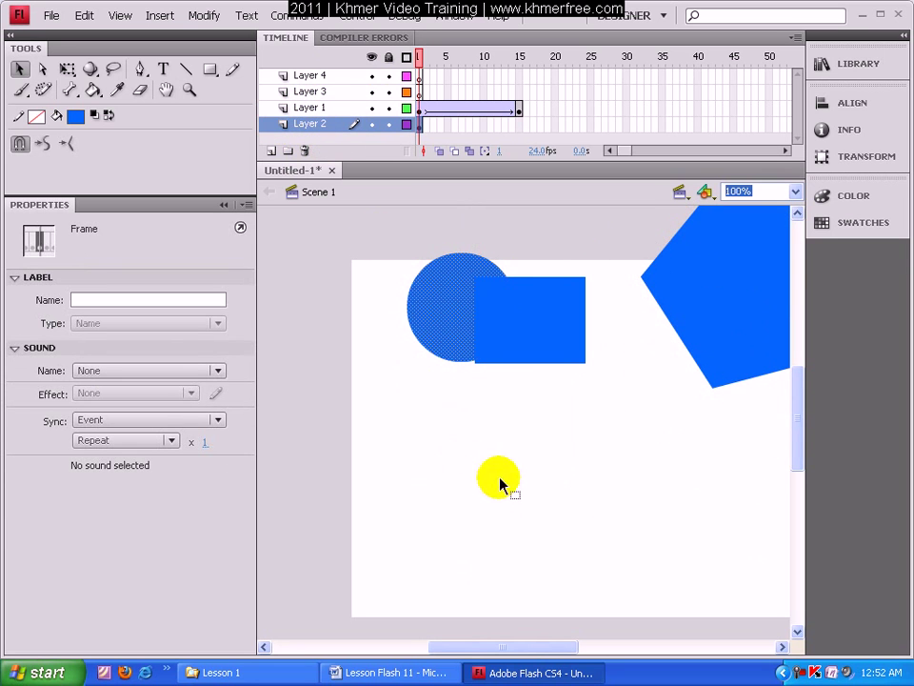
Step: Shift the tweened graphic over the circle, and move it down clear of the circle to about X 286, Y 234
drag(598, 326, 488, 339)
click(494, 458)
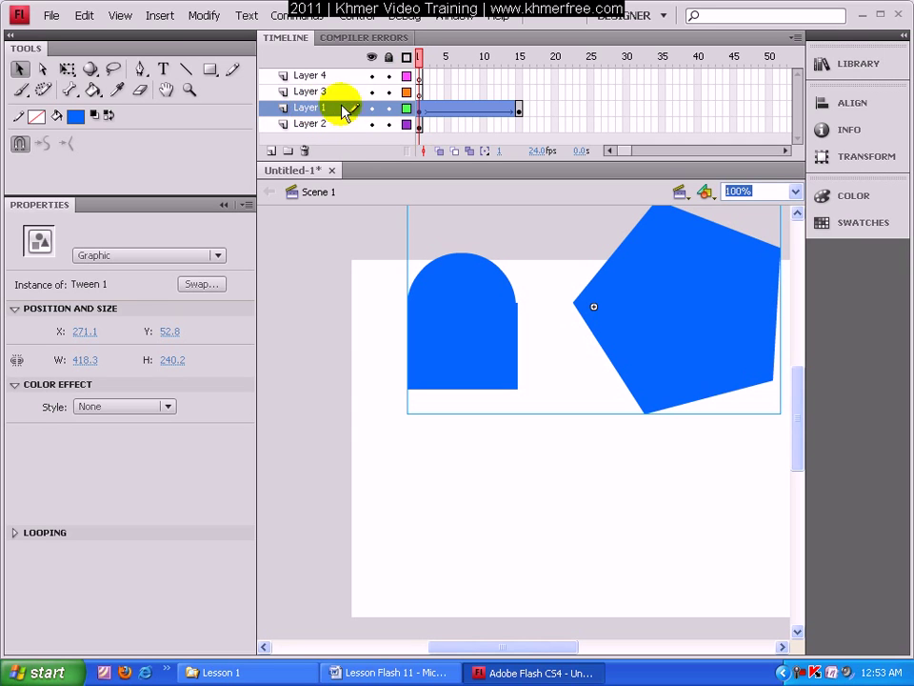
drag(489, 357, 466, 419)
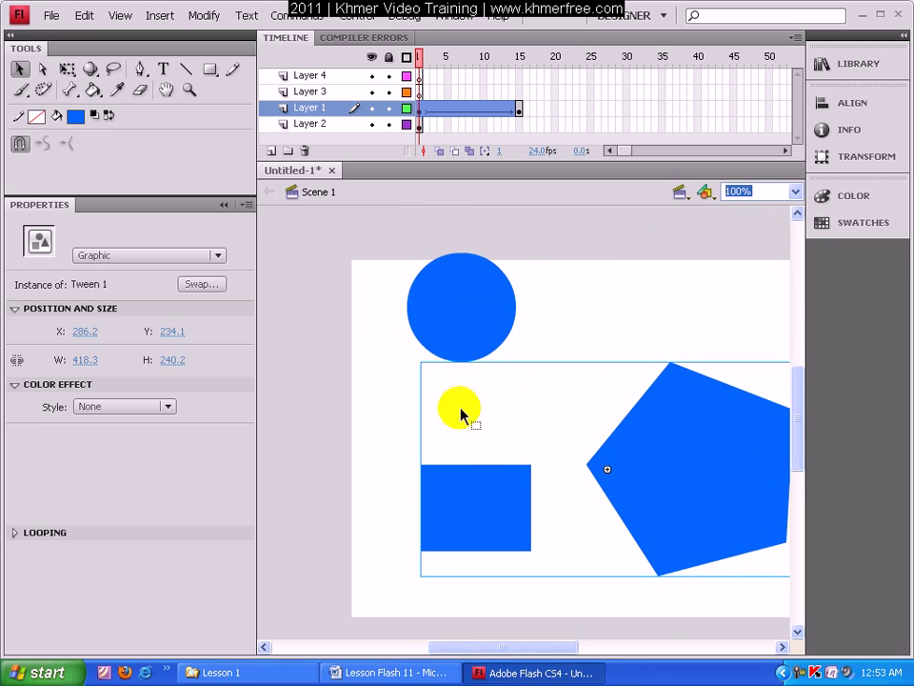
Step: Create a new layer folder above Layer 4
click(312, 90)
click(319, 75)
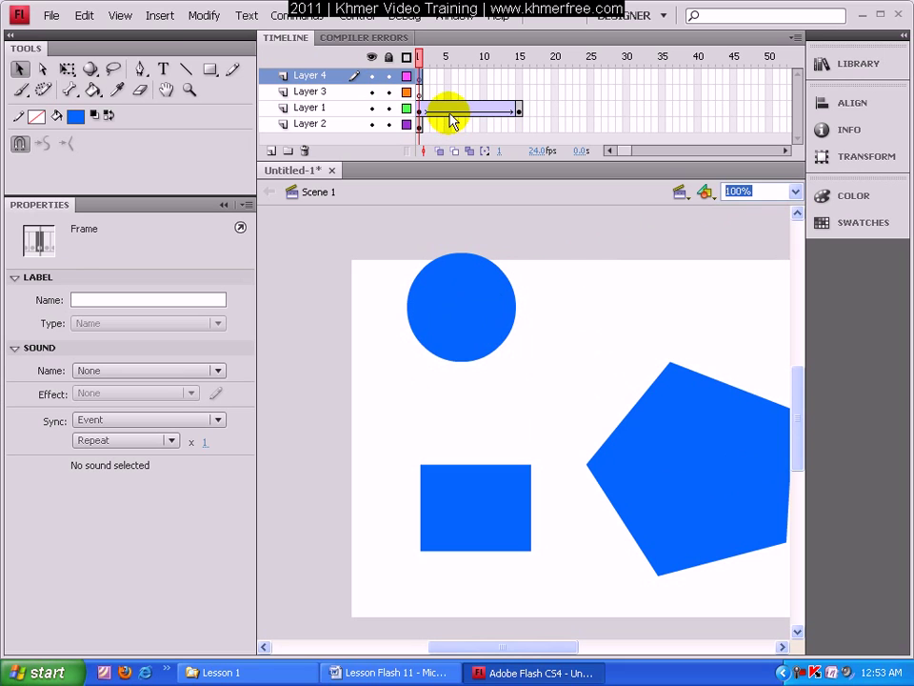
click(289, 151)
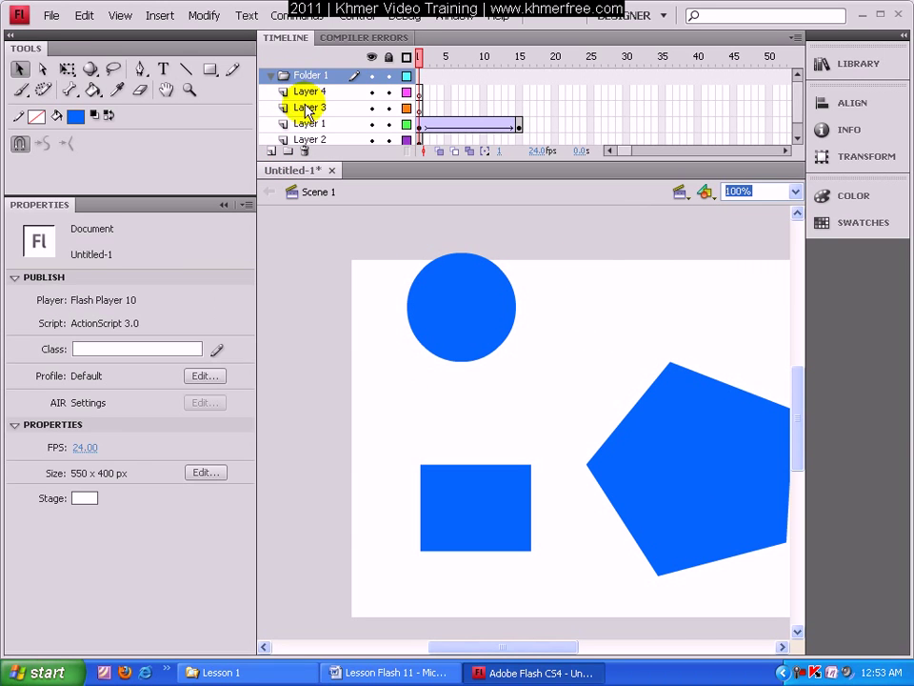
click(319, 91)
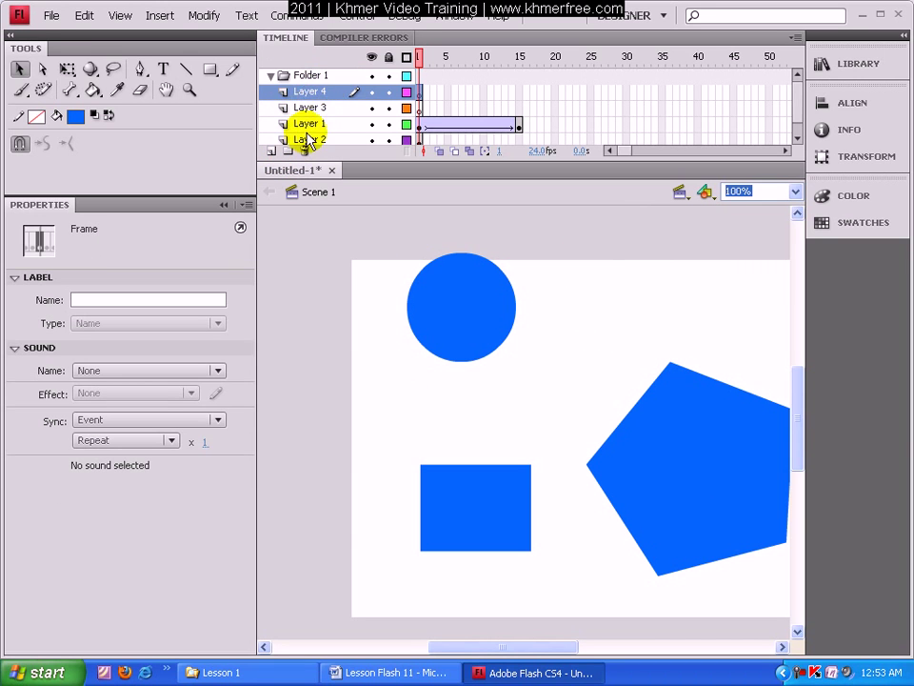
click(274, 77)
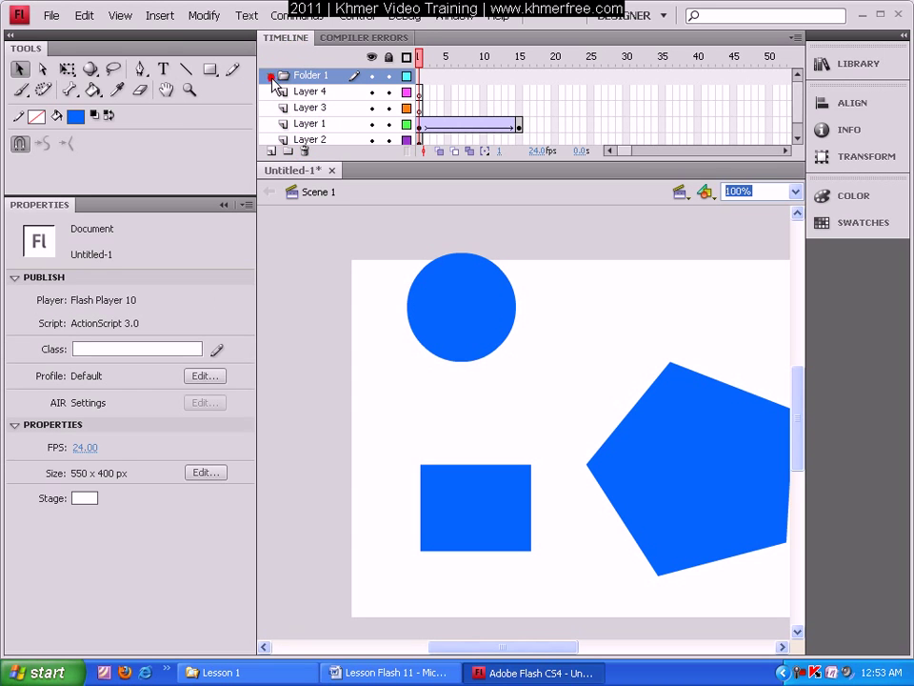
Step: Move Layer 4, Layer 3, Layer 1 and Layer 2 together into Folder 1
click(324, 92)
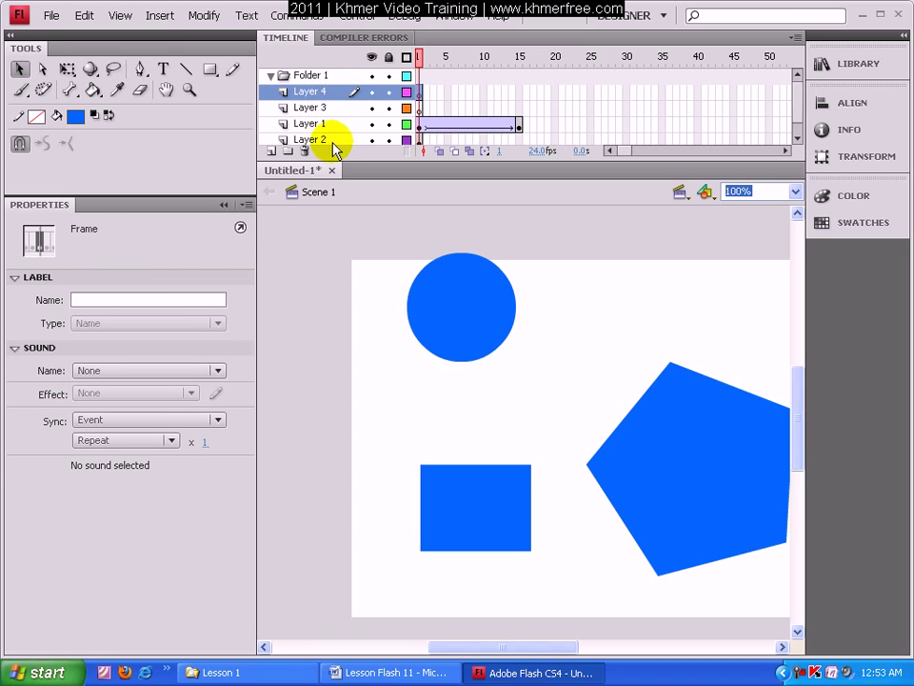
shift+click(330, 143)
drag(327, 132, 319, 83)
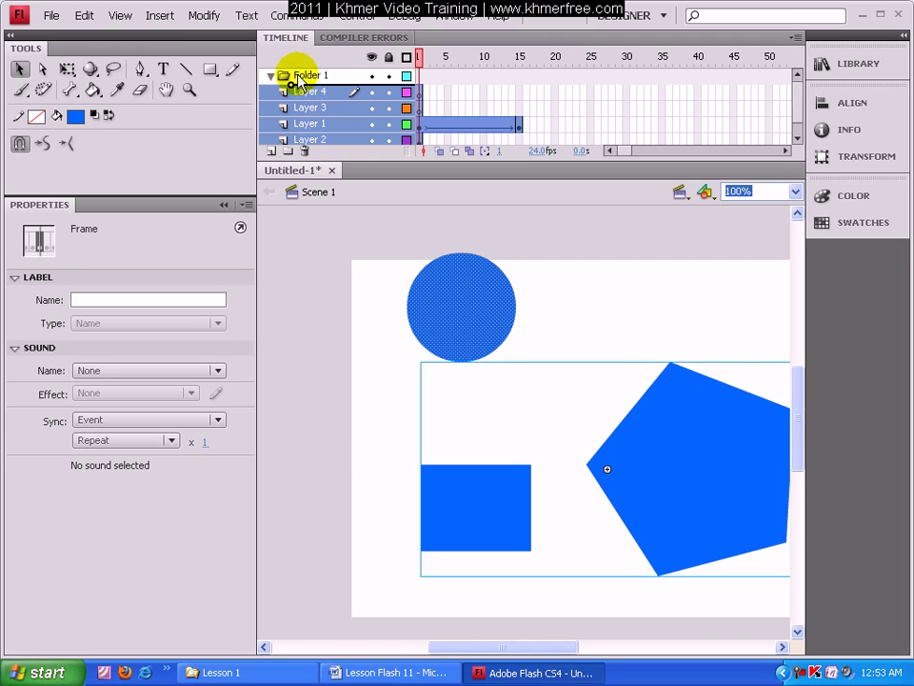
drag(300, 83, 297, 82)
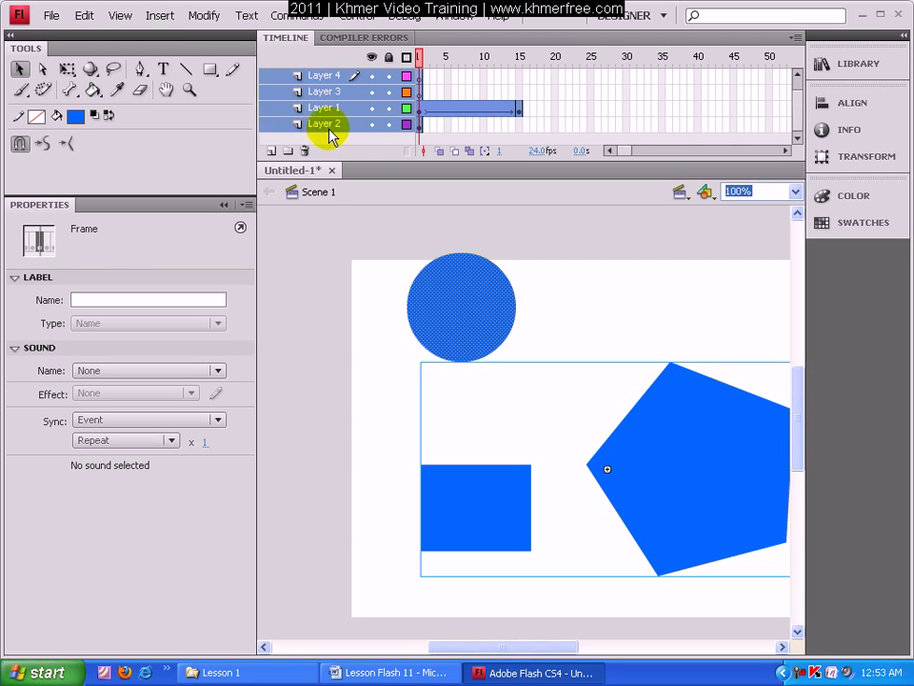
scroll(335, 115, up, 1)
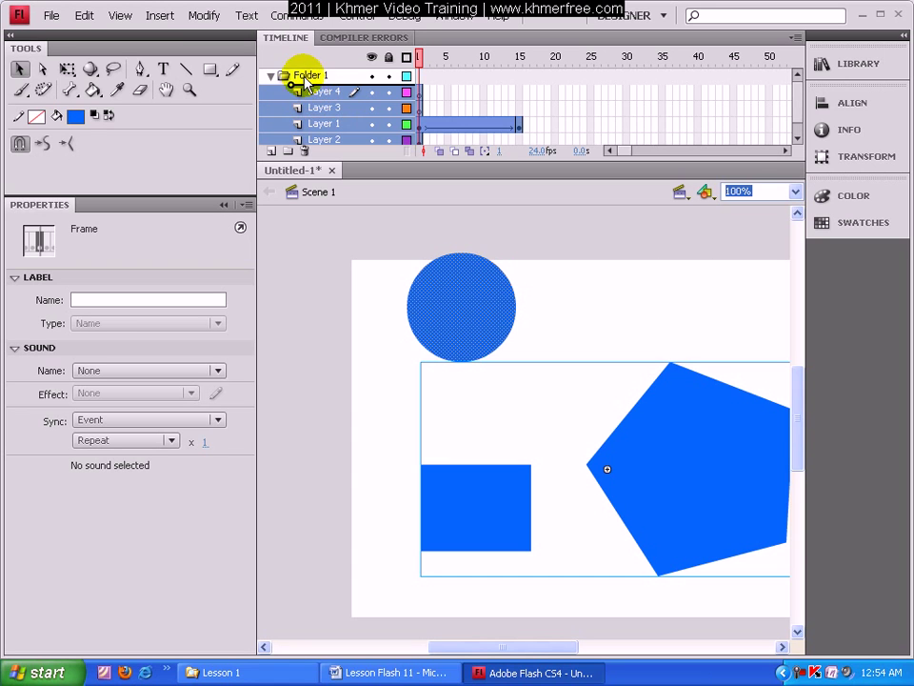
scroll(316, 91, down, 1)
scroll(329, 129, up, 1)
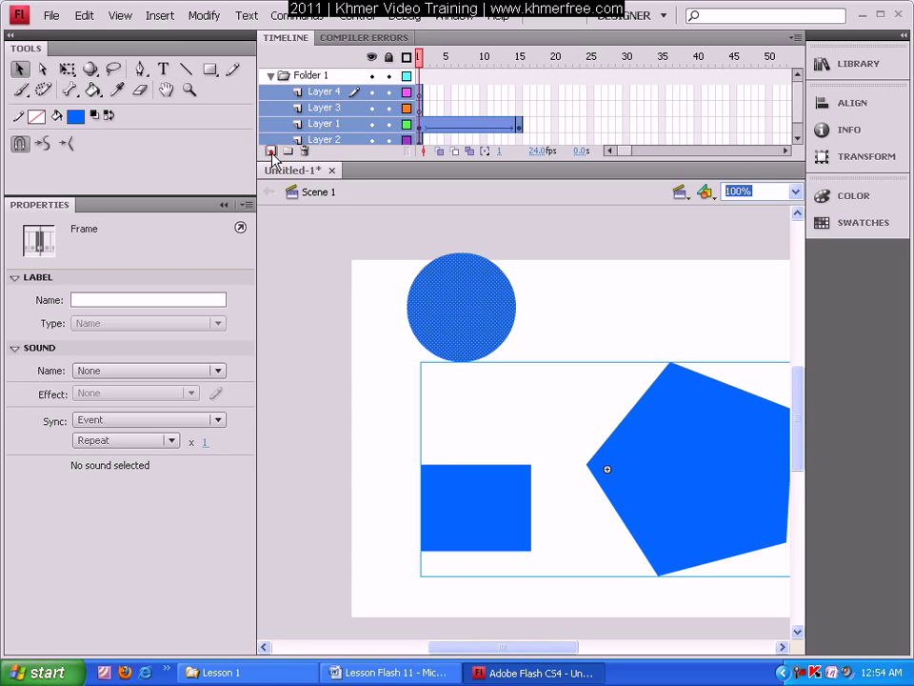
Step: Add a new layer at the top of Folder 1 and collapse the folder
click(272, 150)
click(286, 76)
click(270, 75)
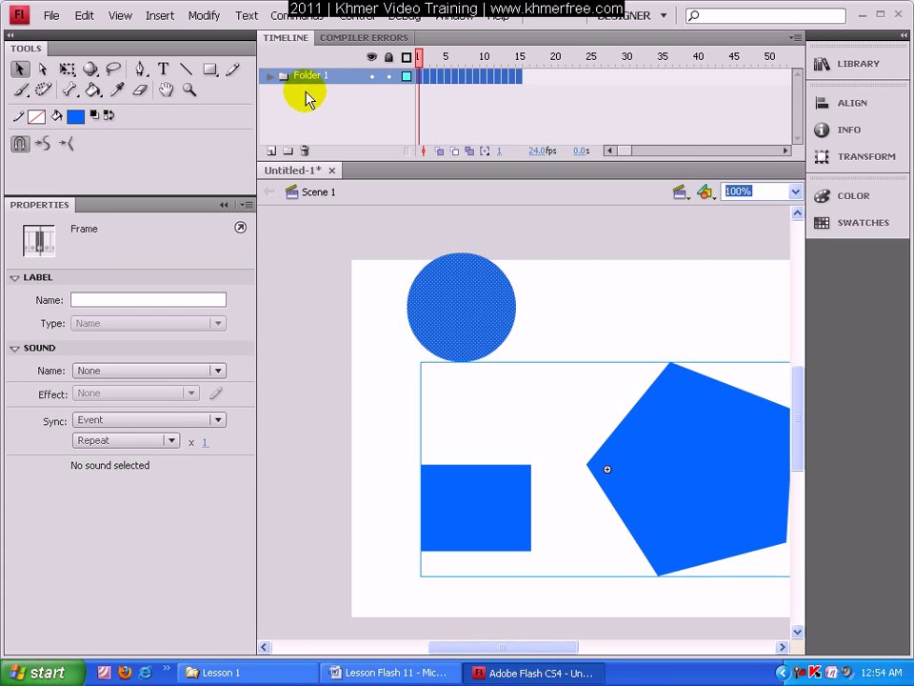
click(309, 99)
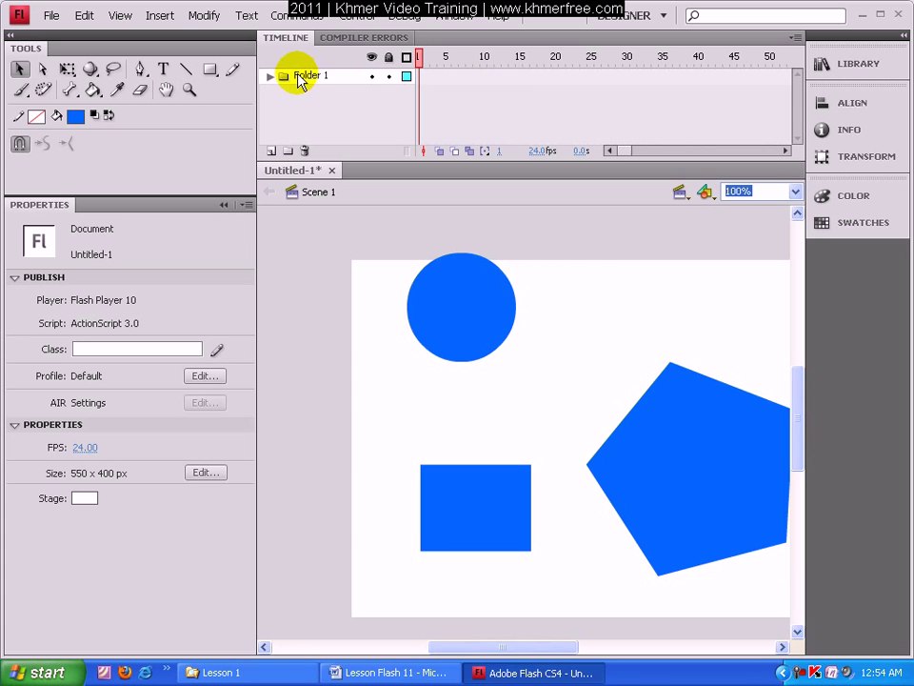
click(312, 77)
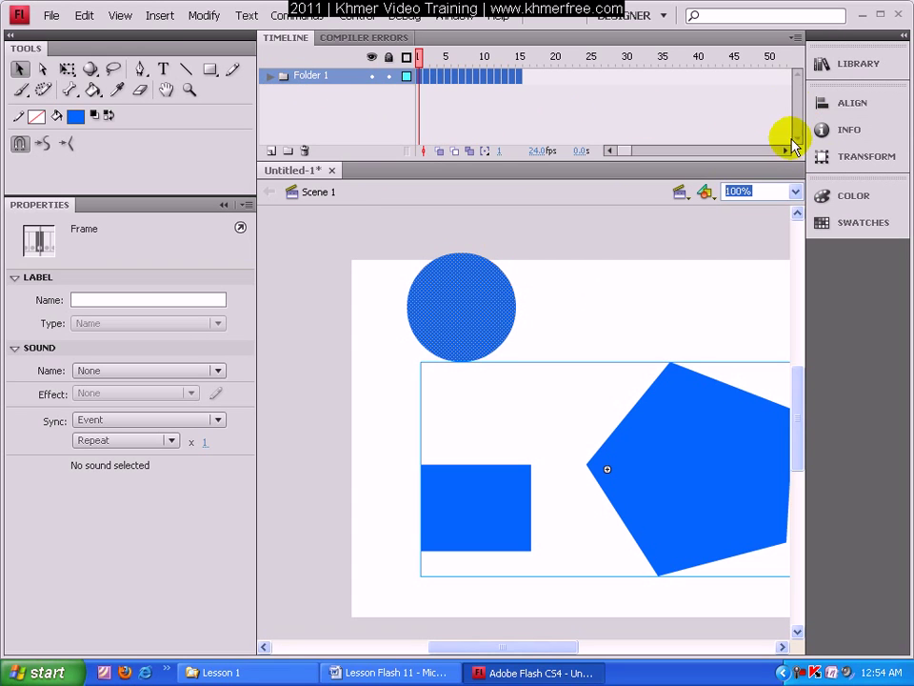
double_click(310, 76)
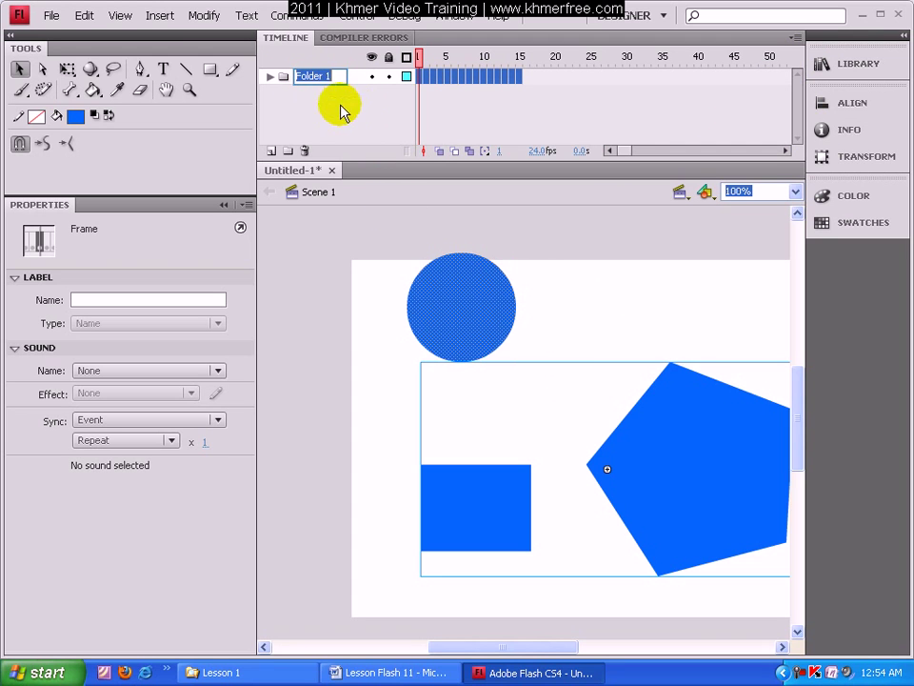
click(327, 169)
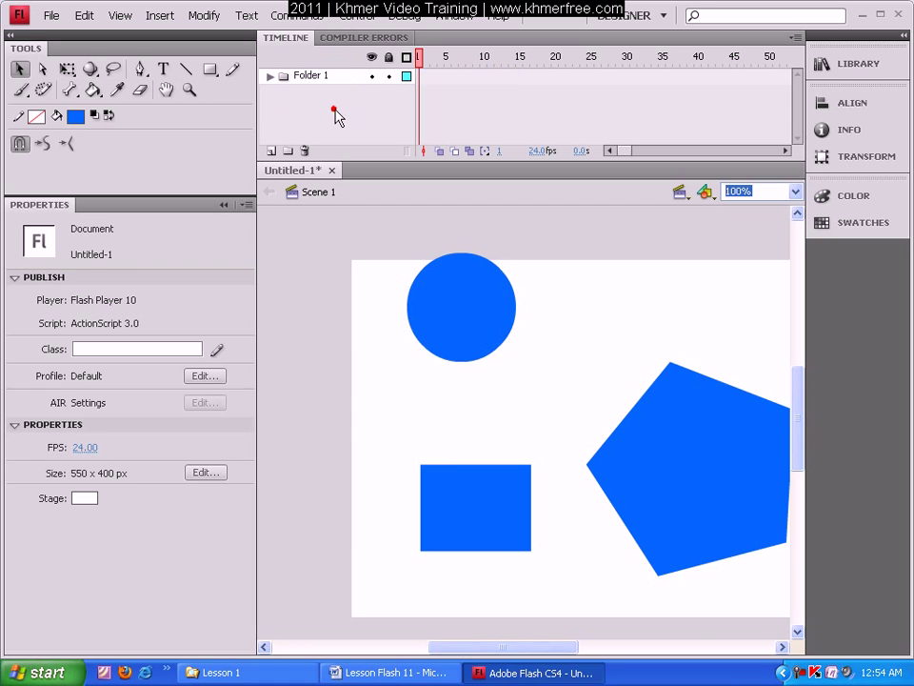
Step: Expand Folder 1 and look through the layers it contains
click(272, 76)
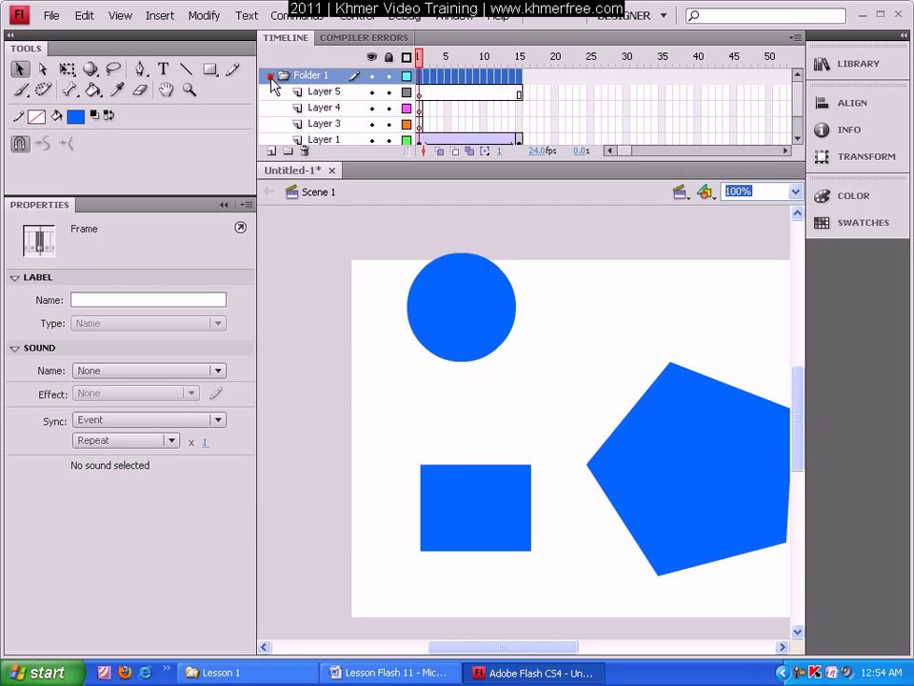
click(368, 125)
scroll(370, 129, down, 1)
click(331, 123)
click(327, 106)
click(323, 91)
click(334, 124)
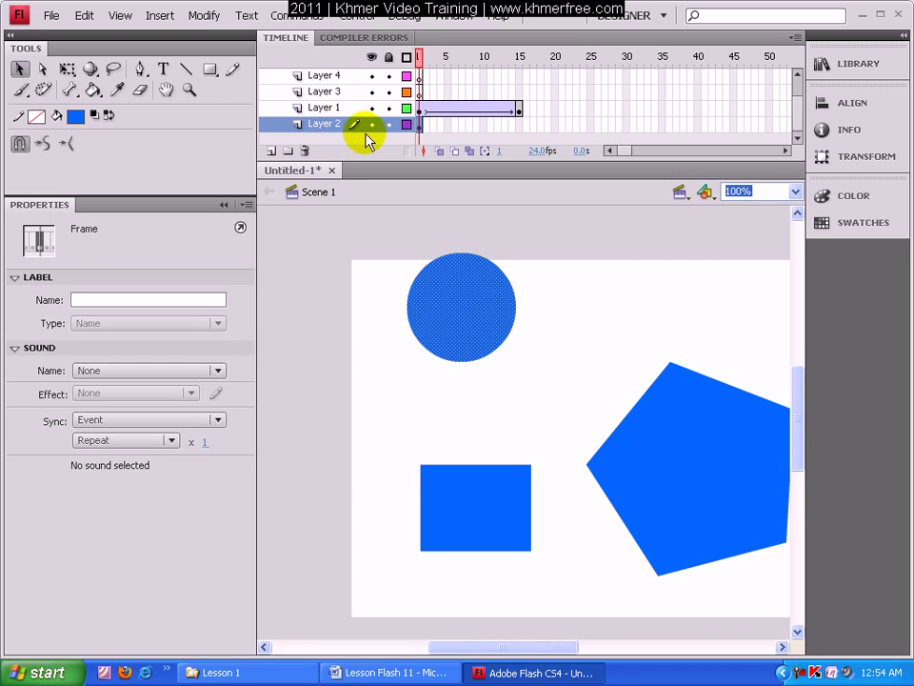
scroll(341, 107, up, 1)
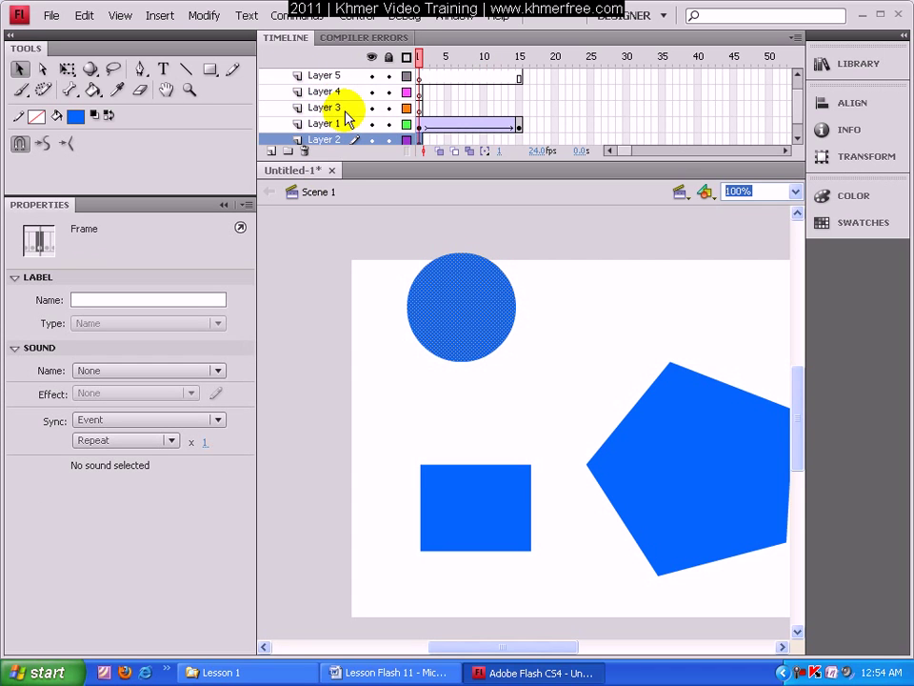
Step: Try deleting Layer 4 and Layer 3 from Folder 1
click(326, 92)
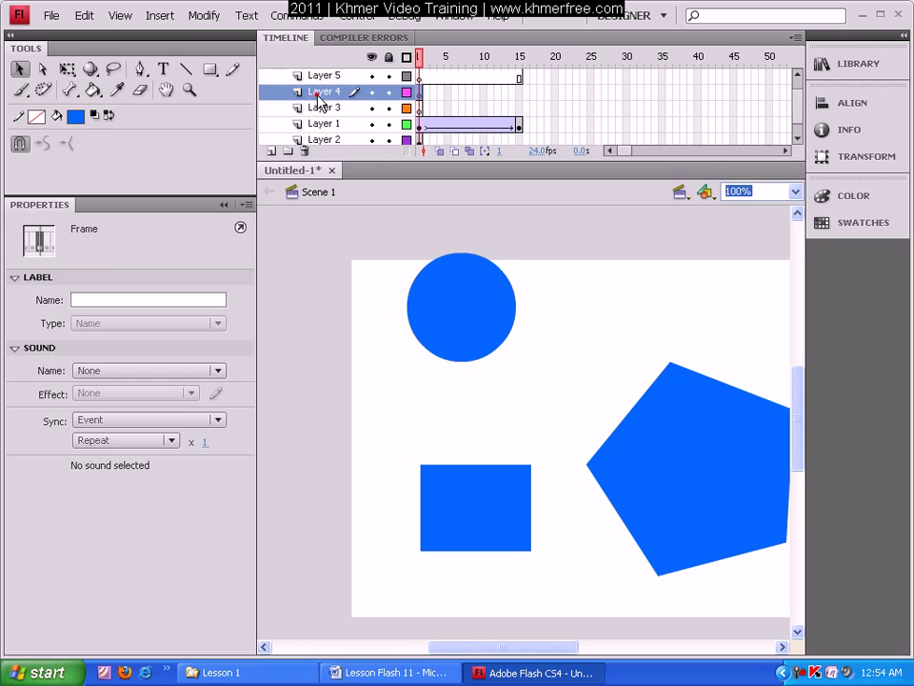
click(303, 152)
drag(298, 93, 326, 90)
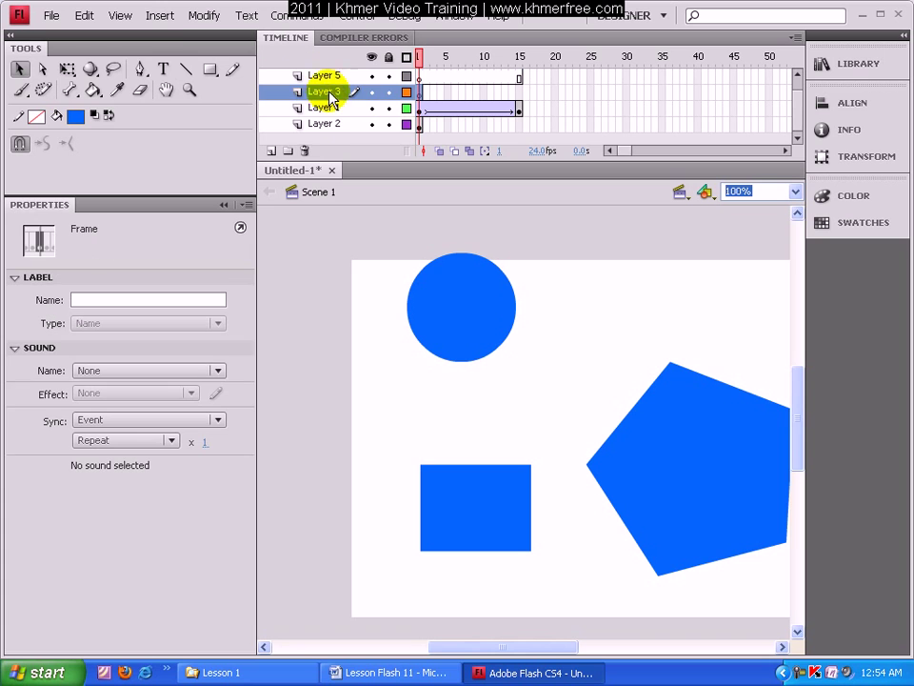
click(306, 152)
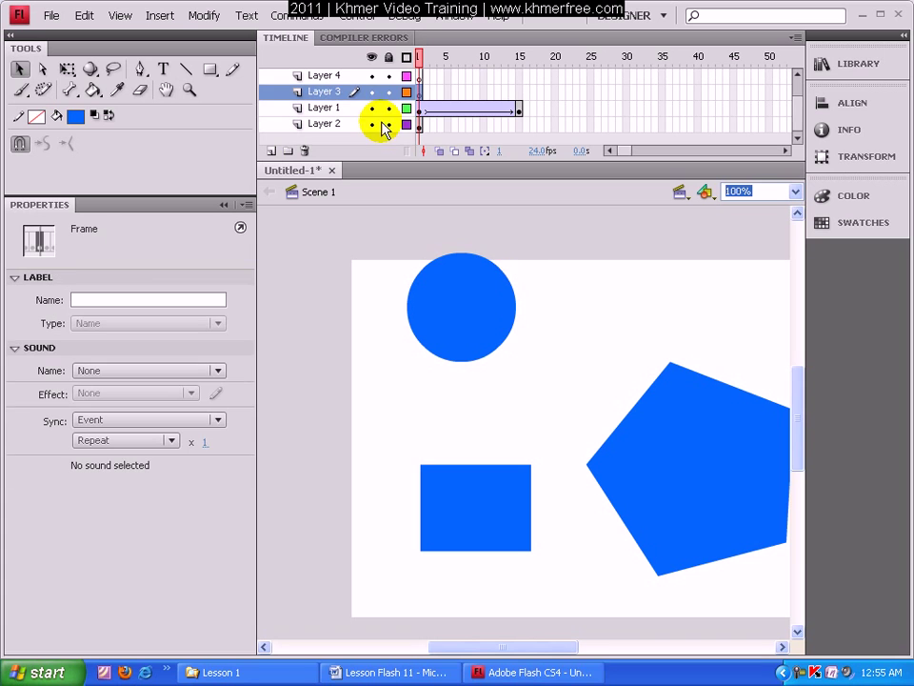
Step: Delete Layer 2 with the circle, undo the deletion, and deselect the circle
click(348, 109)
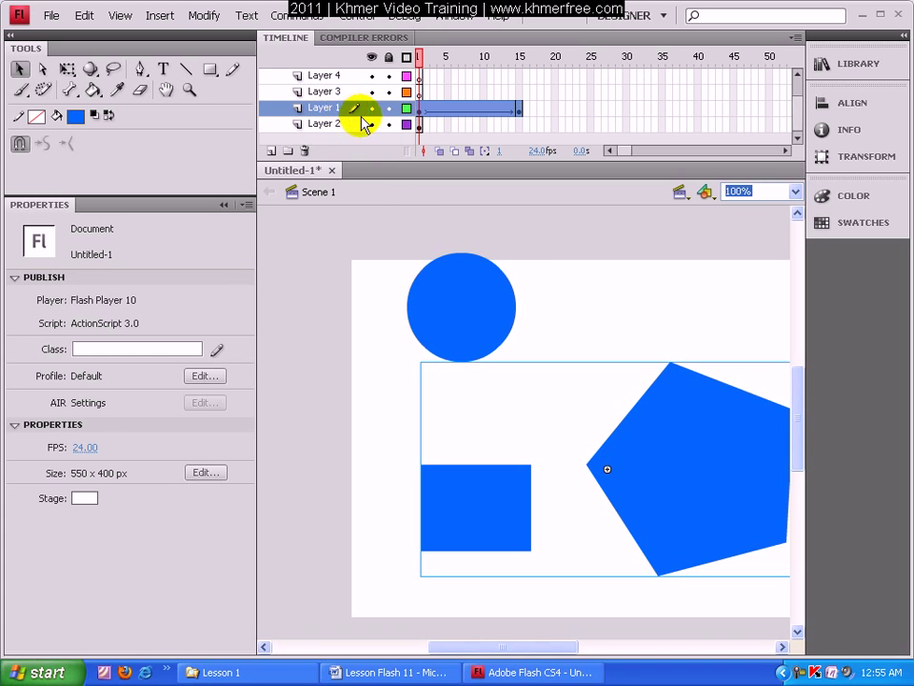
click(327, 124)
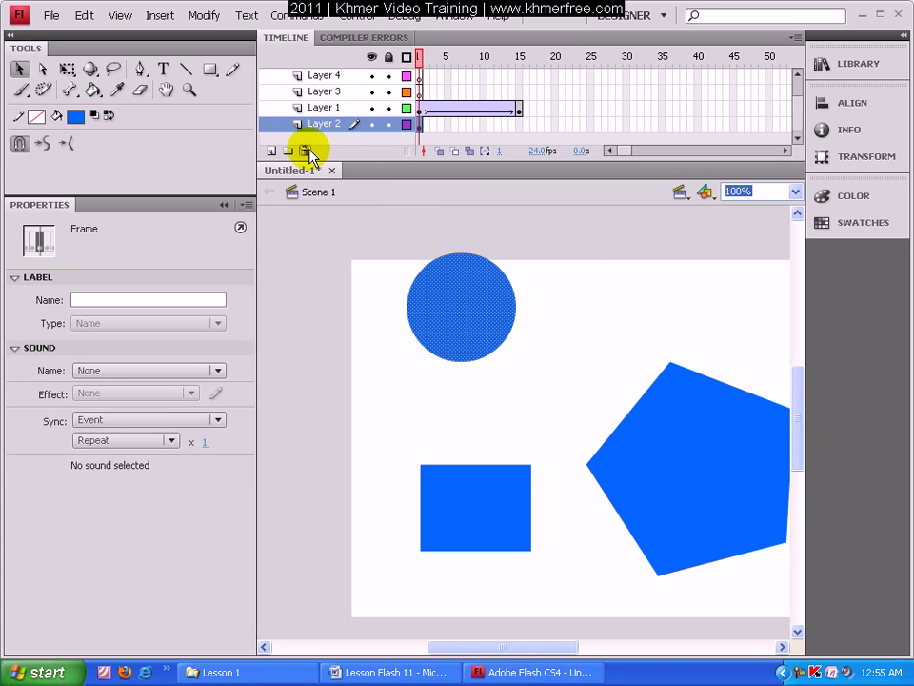
click(305, 151)
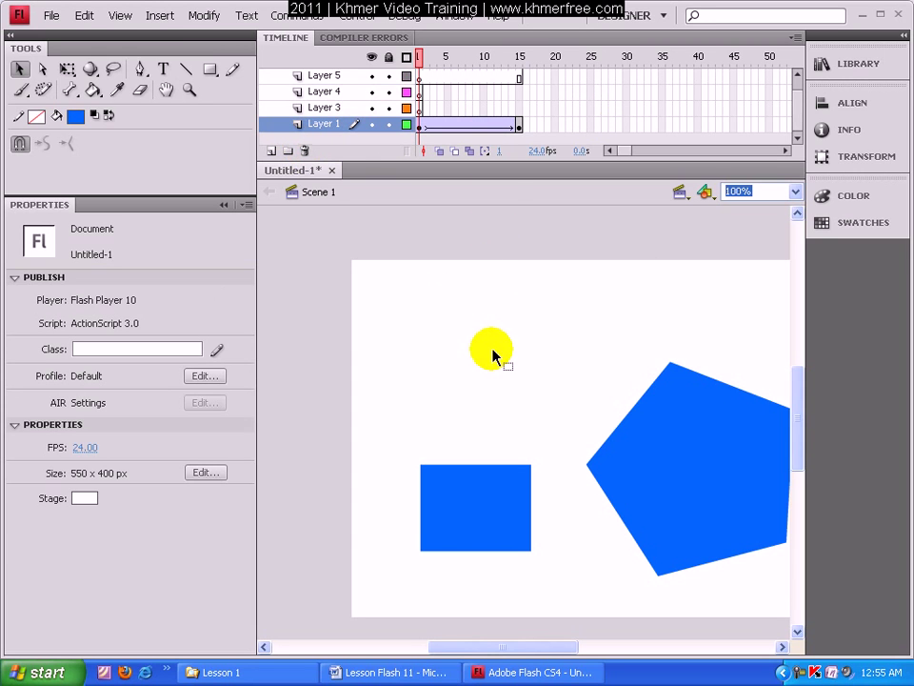
key(ctrl+z)
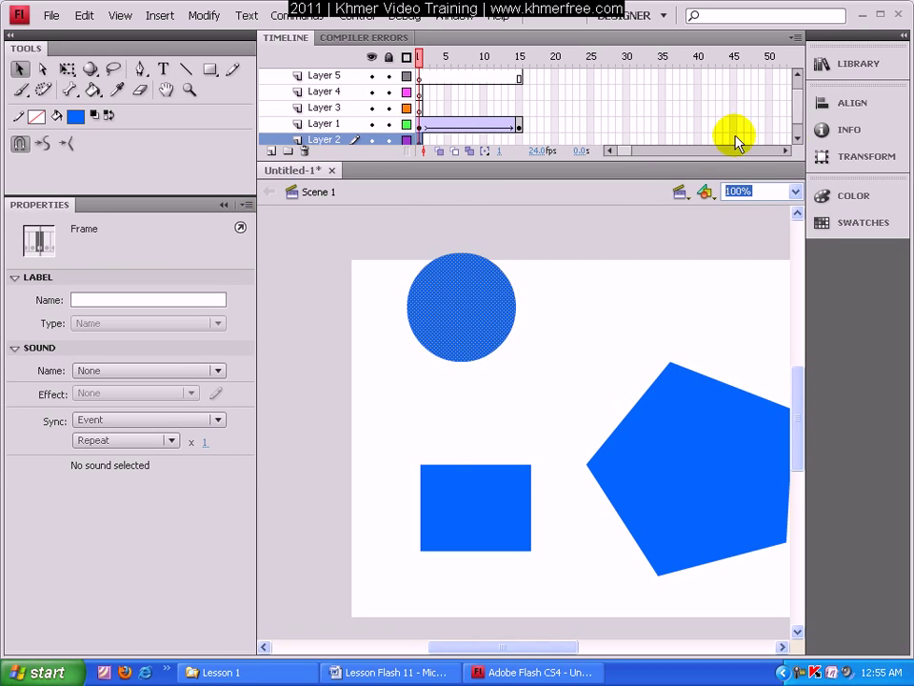
scroll(794, 116, up, 1)
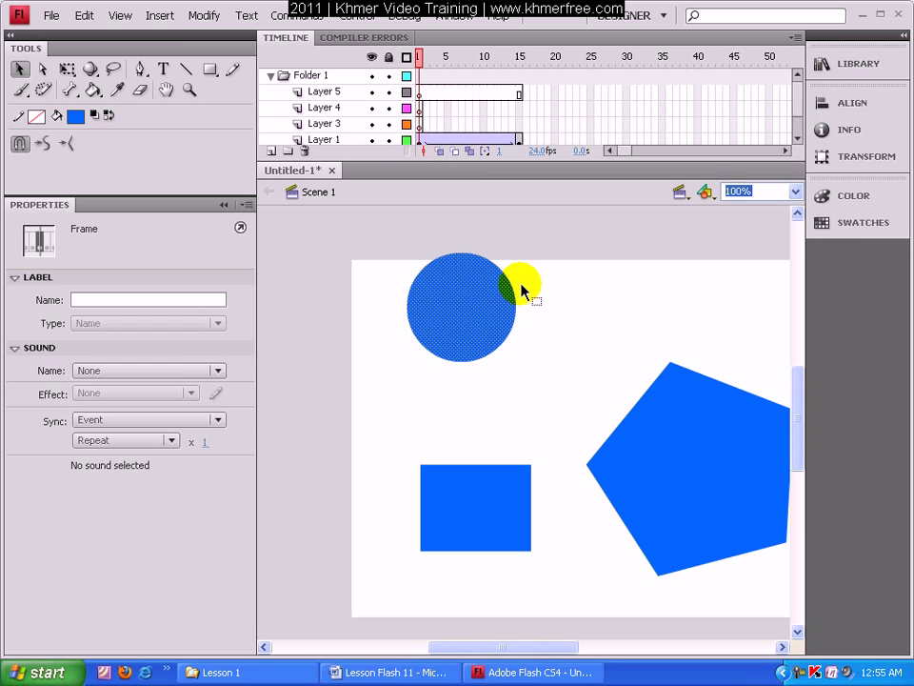
click(579, 305)
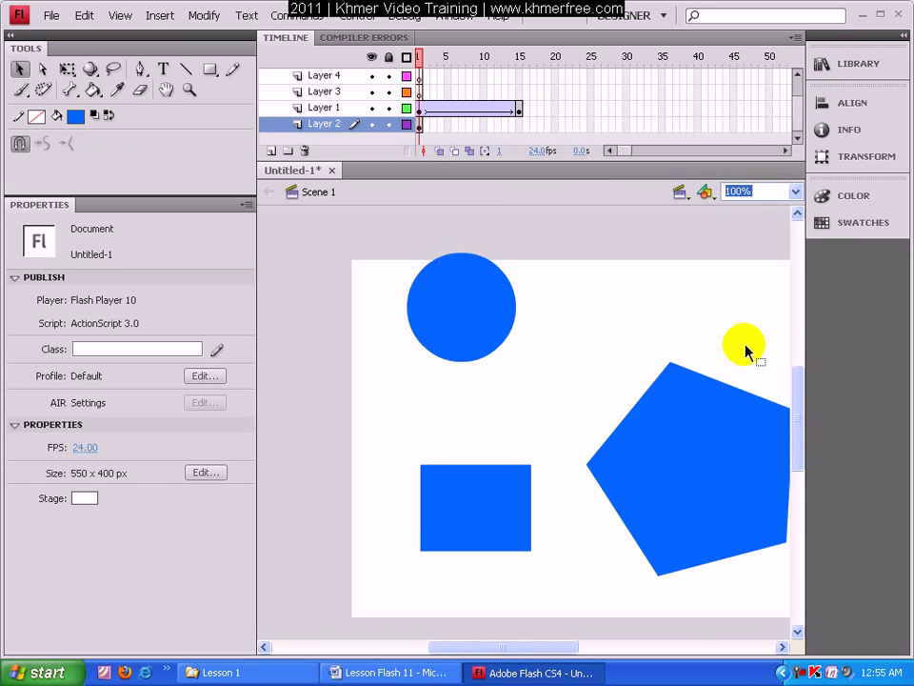
Step: Compare the stage at frames 15 and 1, checking Layer 2 against the tween on Layer 1
mouse_move(805, 407)
mouse_down()
mouse_move(801, 384)
mouse_move(801, 418)
mouse_move(802, 408)
mouse_up()
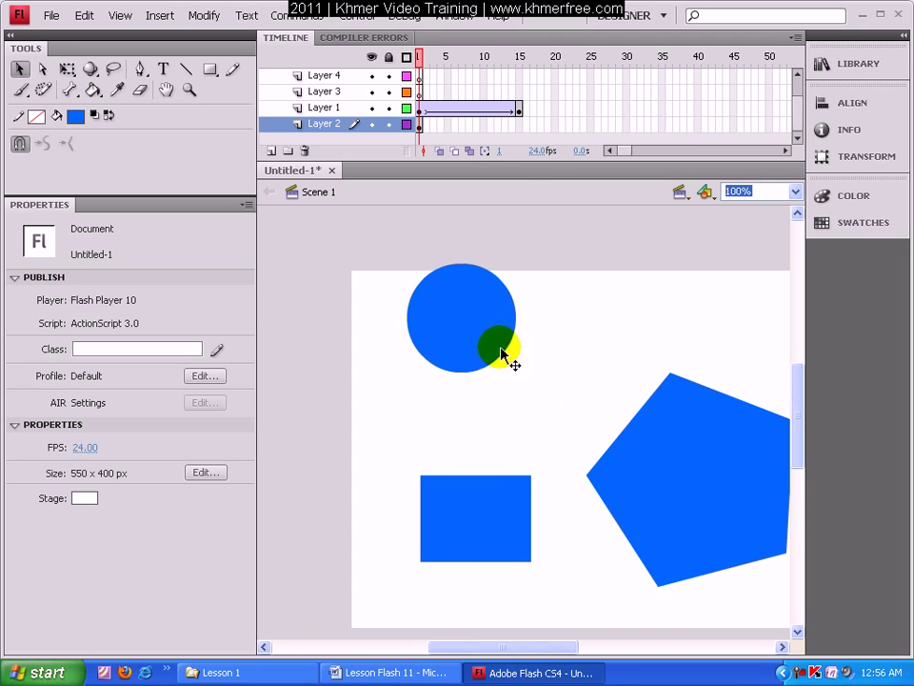
click(523, 124)
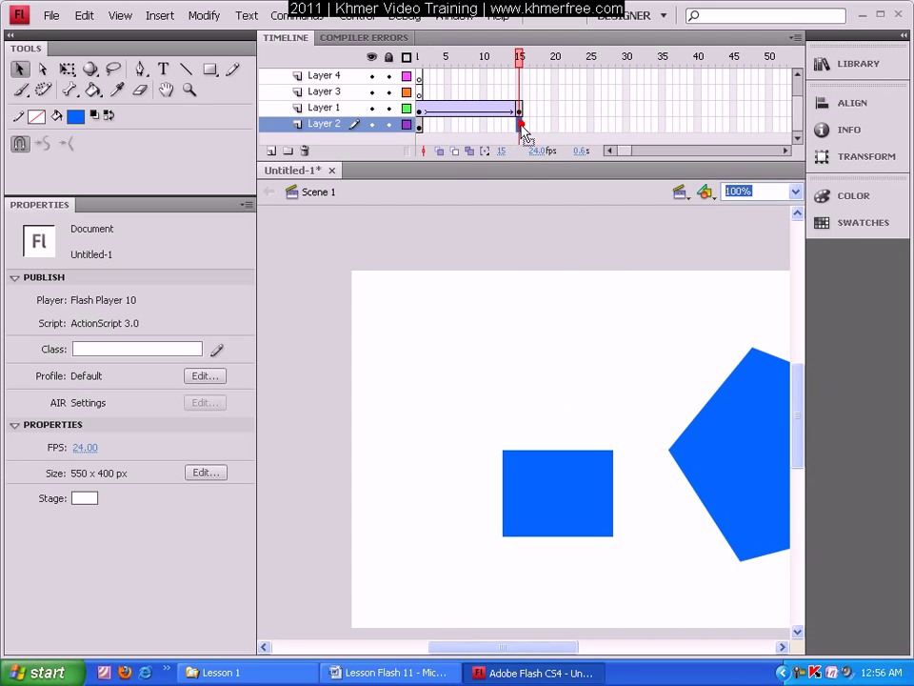
click(422, 124)
drag(479, 115, 420, 114)
click(639, 327)
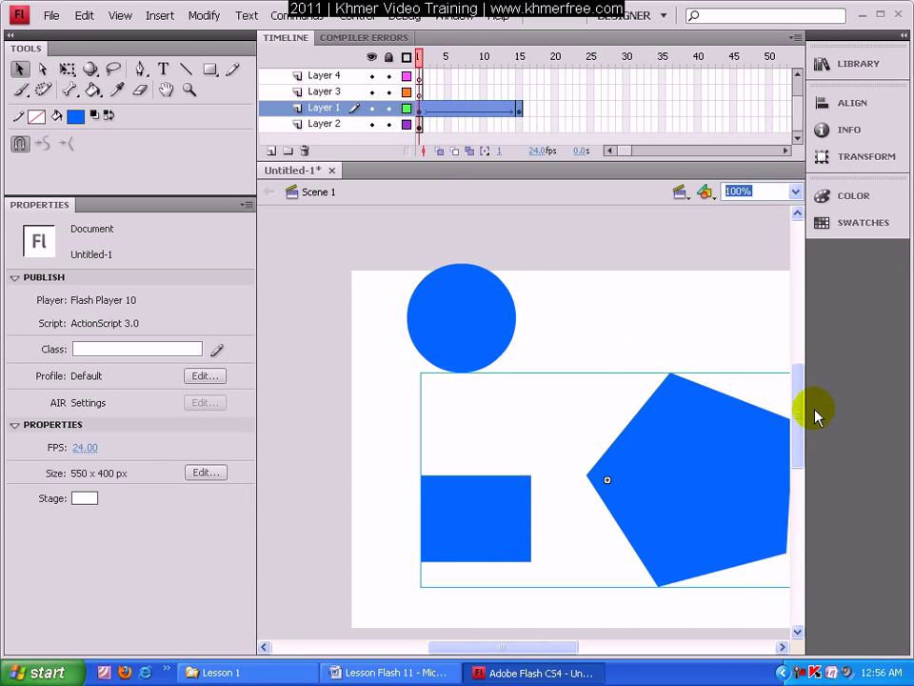